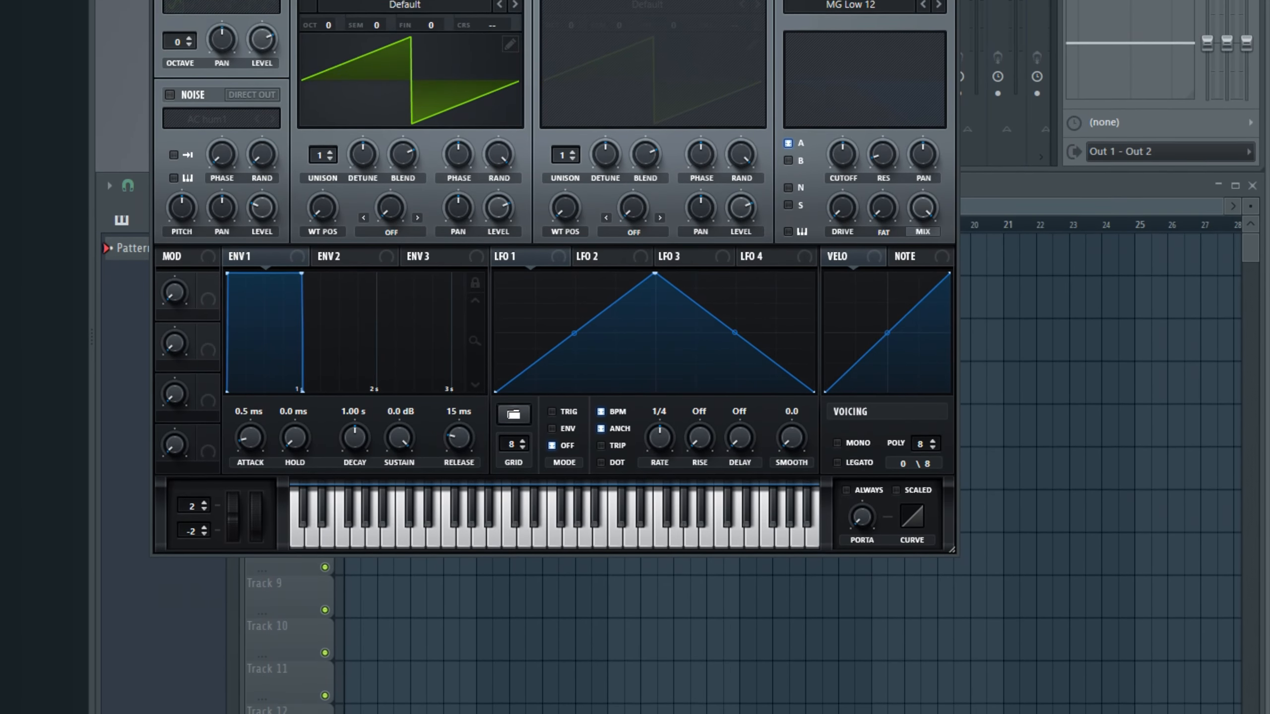
Step: Open Serum's piano roll and draw bar 1's descending phrase: A#5, G#5, F#5, then G#5, F#5, F5, then F#5, F5, D#5
right_click(273, 1)
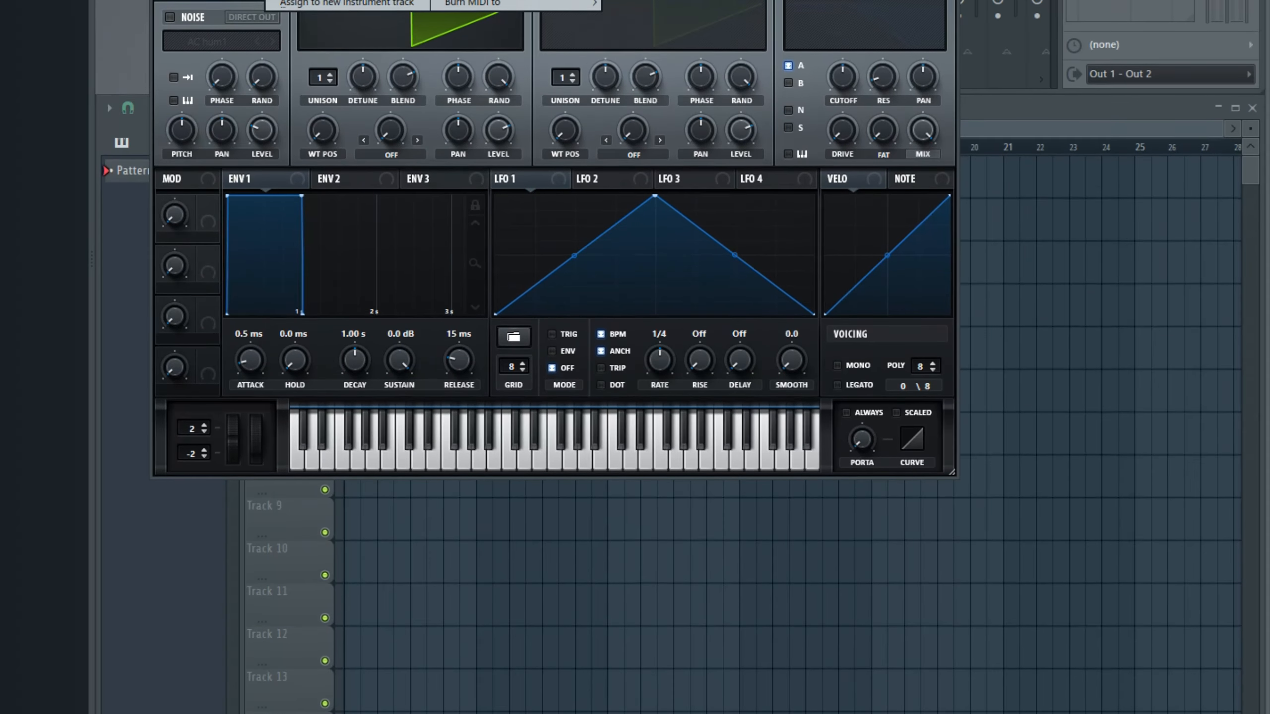
click(300, 3)
click(214, 361)
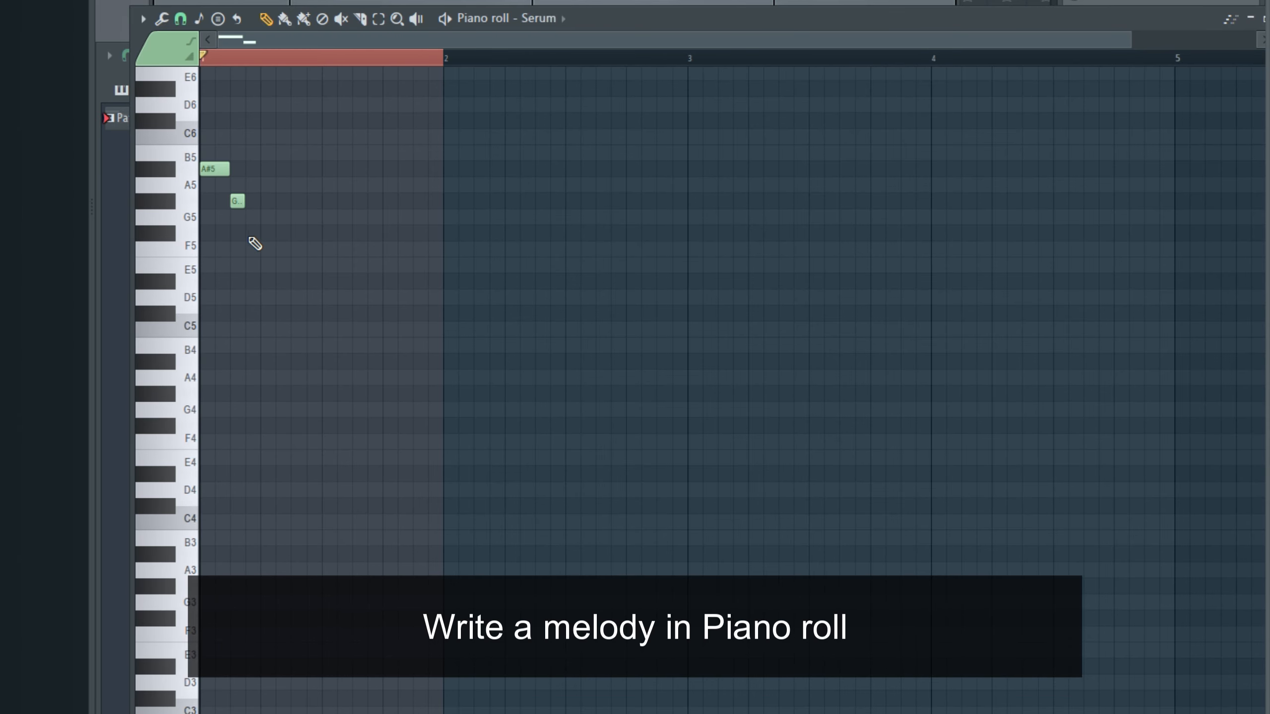
click(252, 233)
click(298, 201)
click(329, 233)
click(344, 248)
click(390, 233)
click(420, 248)
click(433, 280)
scroll(329, 241, up, 2)
scroll(329, 241, down, 2)
drag(282, 261, 348, 187)
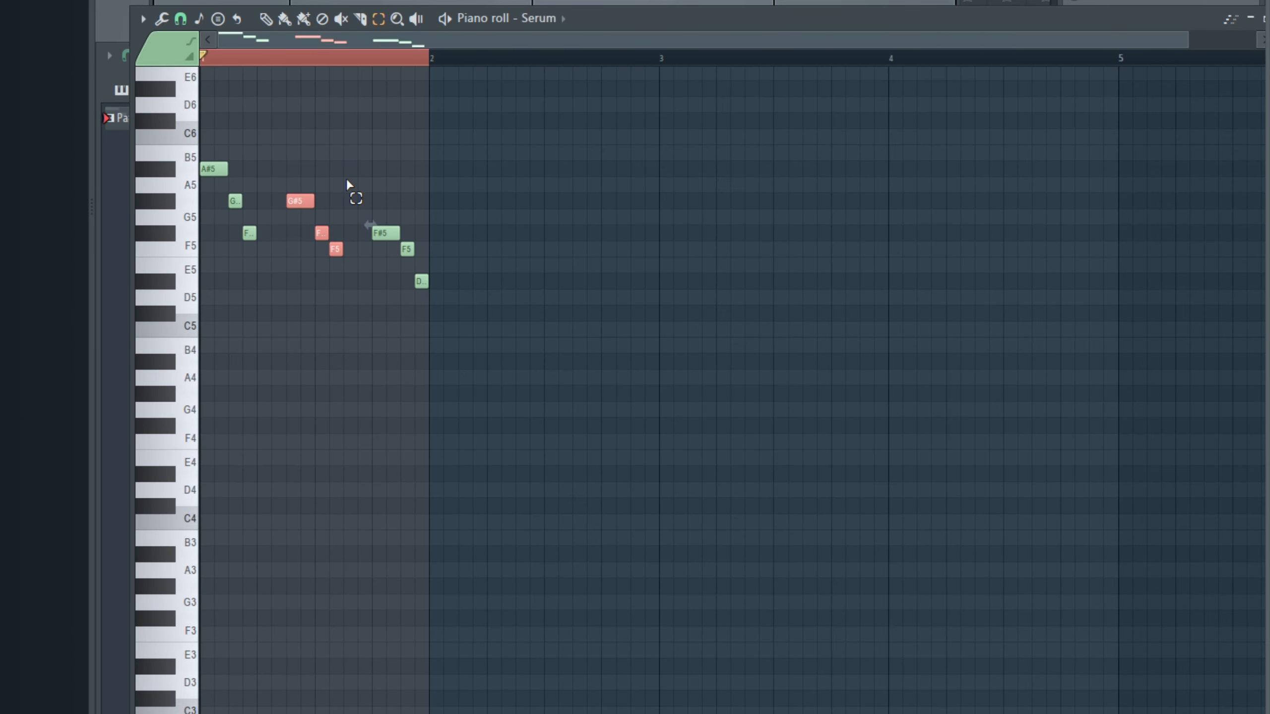
Step: Copy the whole bar 1 phrase to bar 3 and play the pattern back
key(ctrl+a)
drag(210, 172, 670, 171)
ctrl+click(217, 65)
scroll(331, 232, down, 2)
key(space)
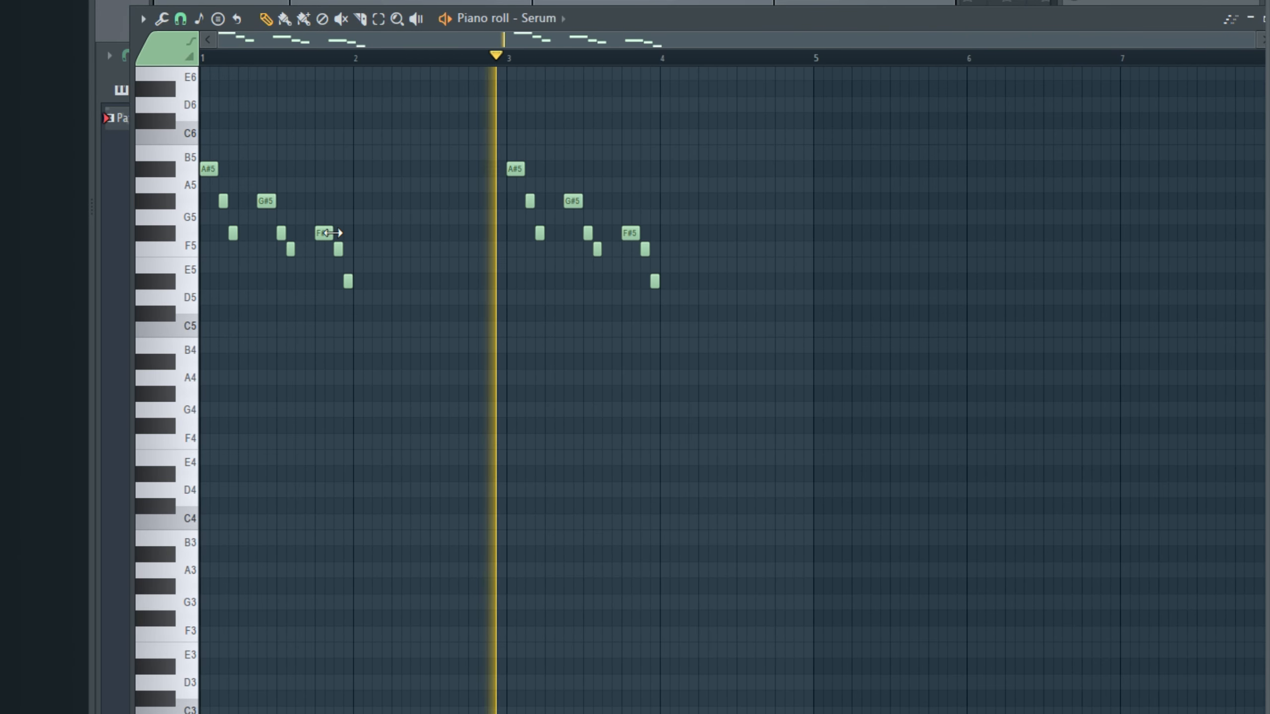
key(space)
Step: Add the notes B4, D#5, F5, F#5 and B4 in sequence from the start of bar 5, and listen to the result
scroll(266, 170, right, 3)
click(569, 348)
click(602, 281)
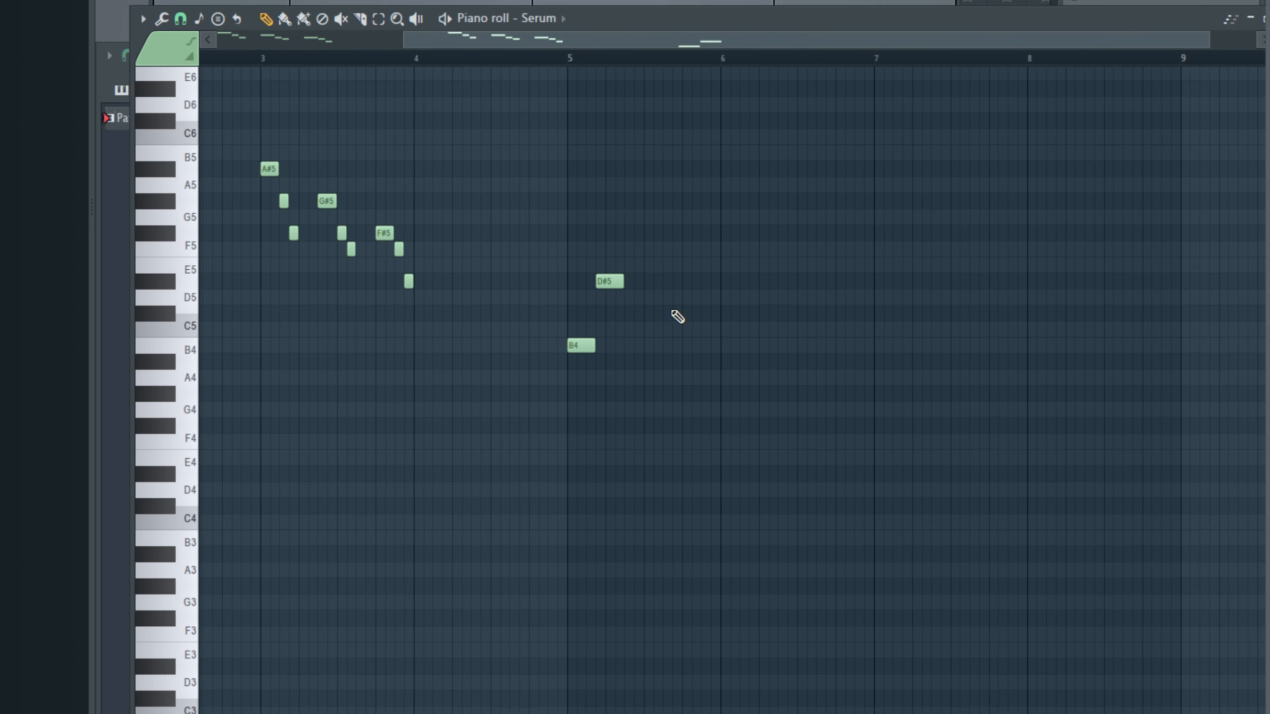
scroll(665, 305, up, 2)
click(602, 248)
click(655, 233)
click(710, 346)
key(space)
key(space)
Step: Repeat the bar 5 phrase at bar 7, ending it on F5 instead of B4, and play the melody
scroll(817, 288, down, 2)
drag(649, 210, 816, 369)
scroll(1060, 320, up, 3)
drag(686, 348, 884, 249)
scroll(727, 336, down, 3)
key(space)
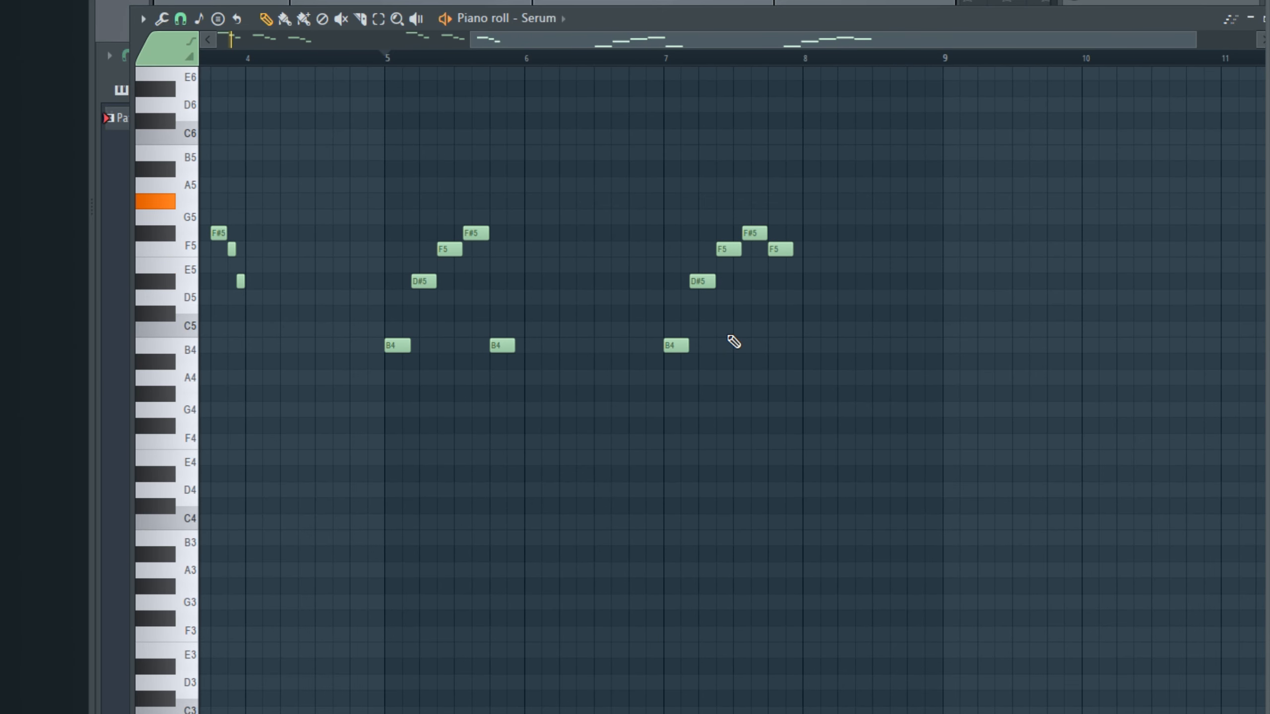
scroll(565, 119, down, 2)
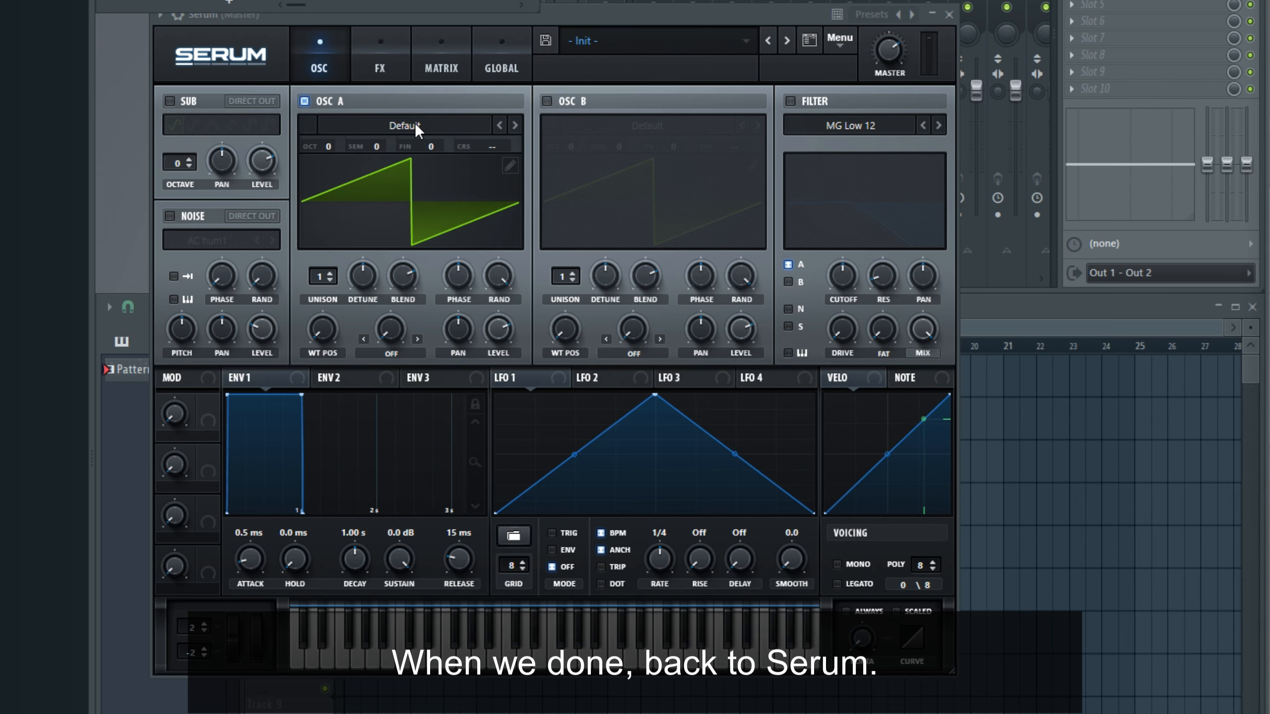
Step: Set OSC A's wavetable to DS Saw and Tri from the Analog category
click(414, 121)
mouse_move(360, 146)
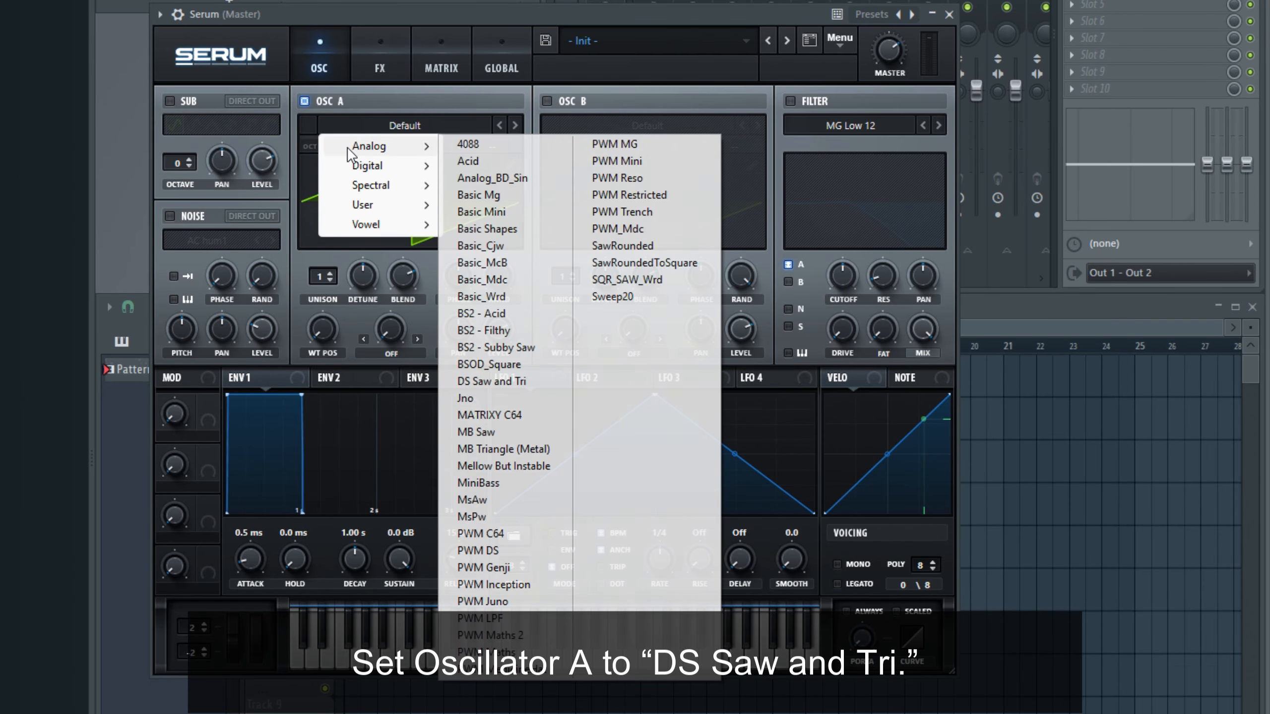
click(521, 382)
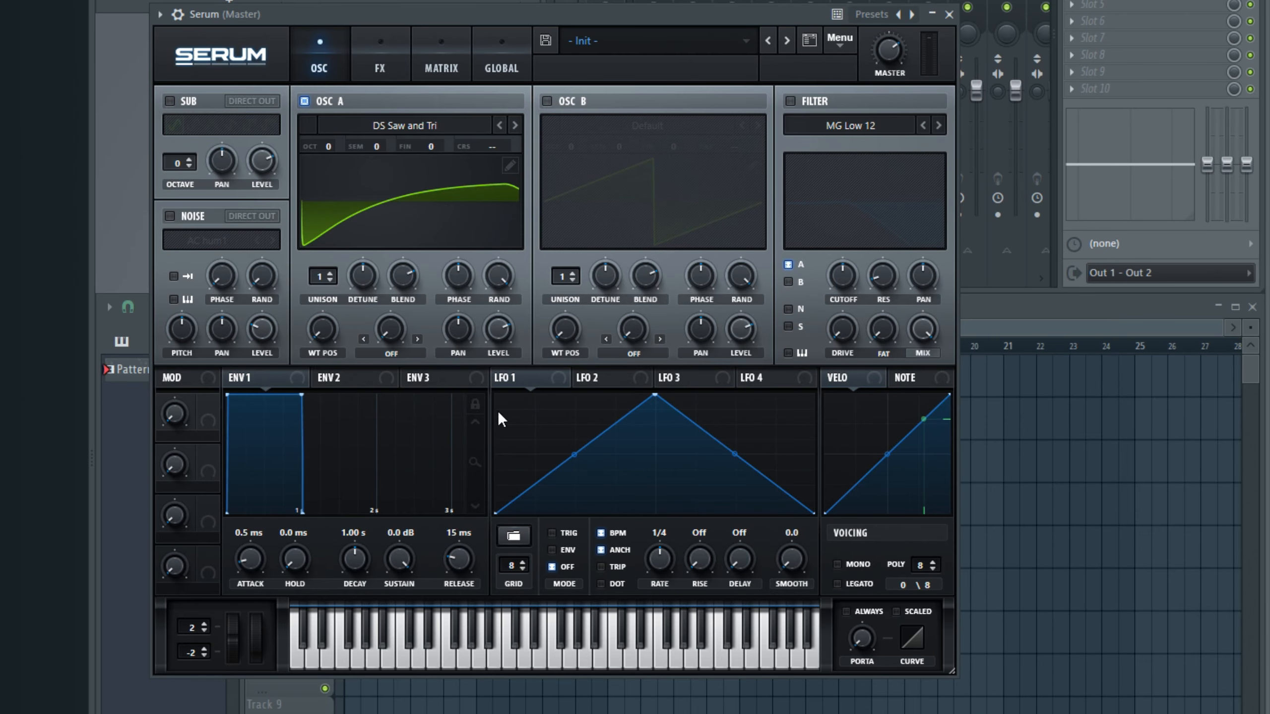
Step: Raise OSC A's detune slightly and audition the sound with a few notes
drag(357, 275, 348, 244)
key(j)
key(h)
key(h)
key(g)
key(g)
key(d)
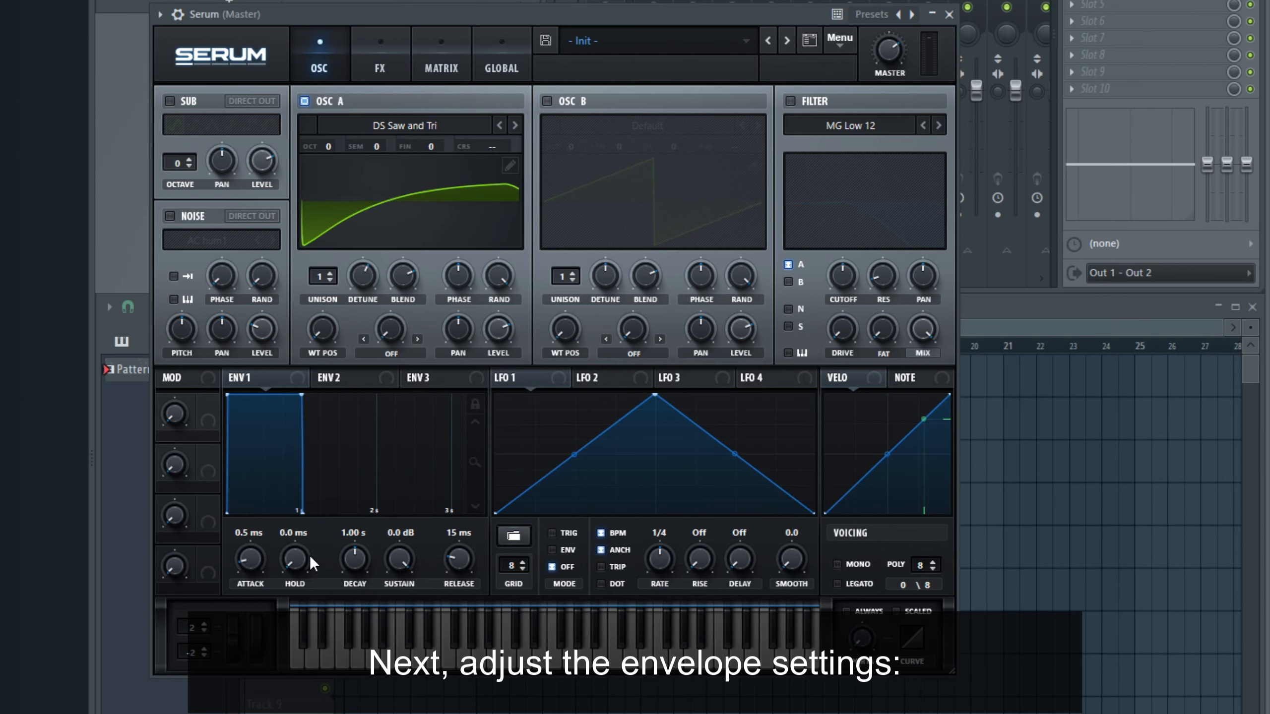
Step: Set ENV 1's hold to 342 ms, decay to 632 ms, sustain to -19.1 dB and release to 245 ms
mouse_move(292, 554)
drag(286, 531, 331, 461)
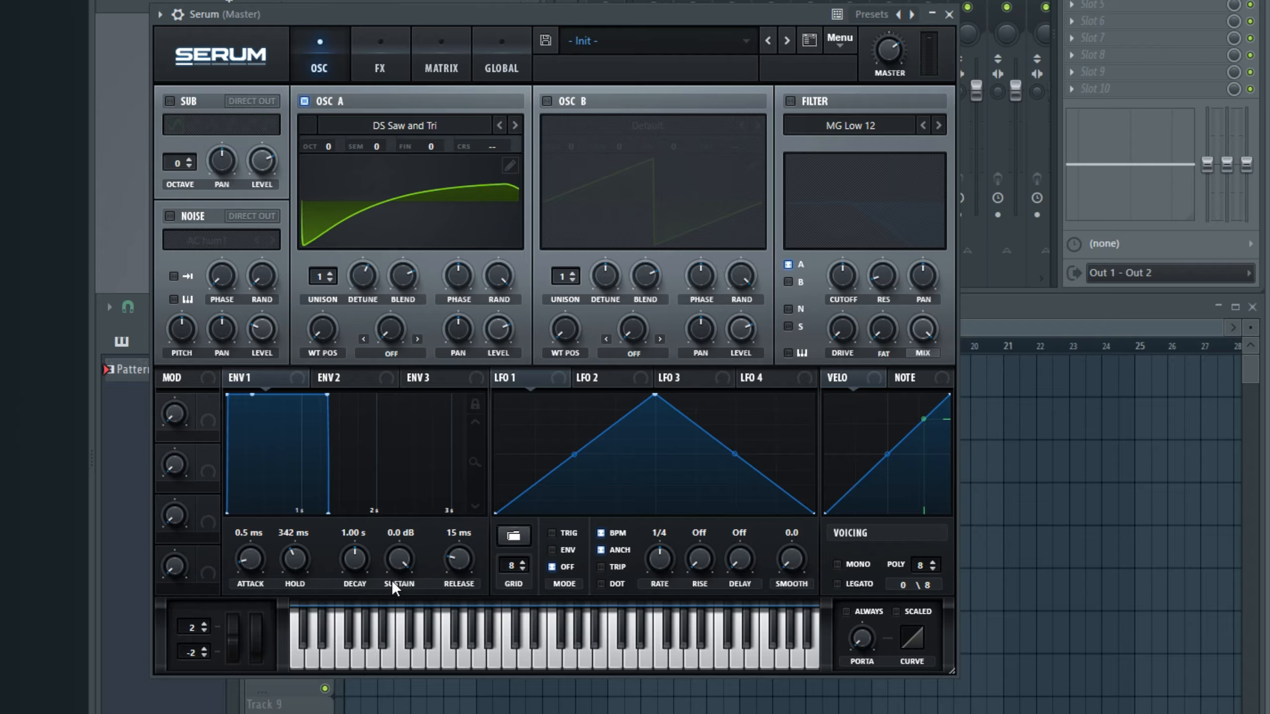
drag(355, 557, 411, 710)
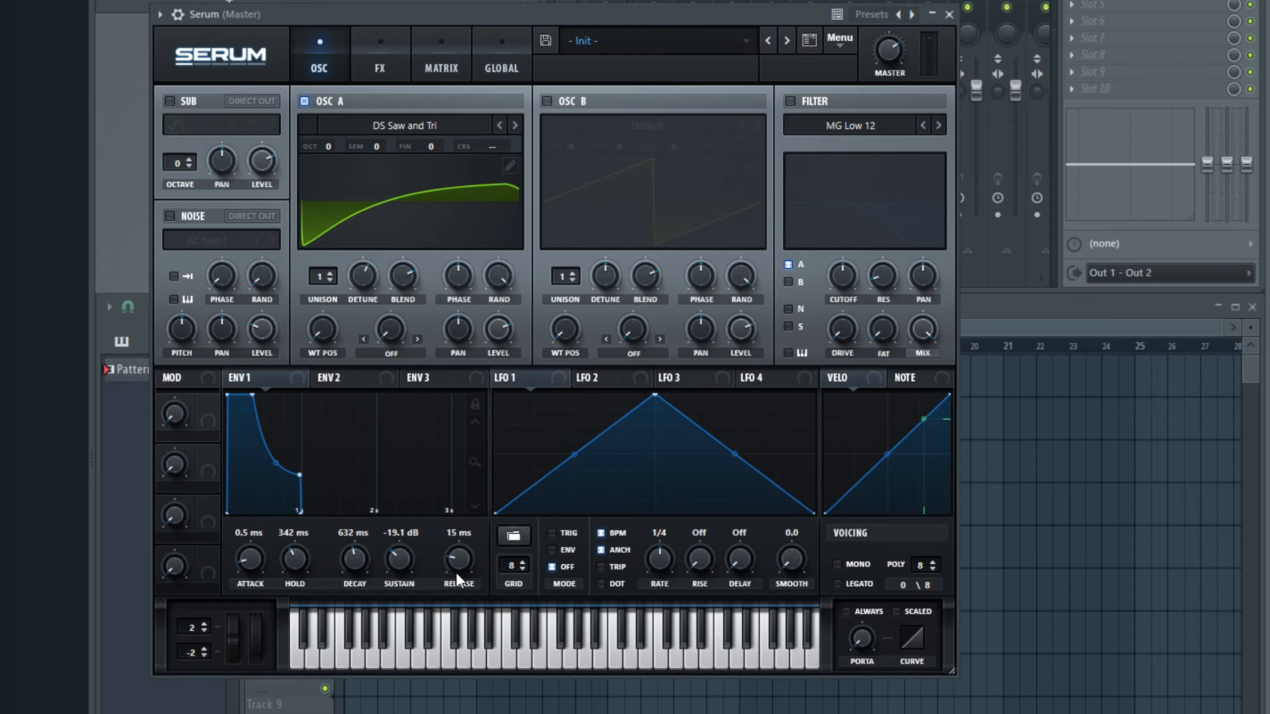
drag(458, 557, 462, 531)
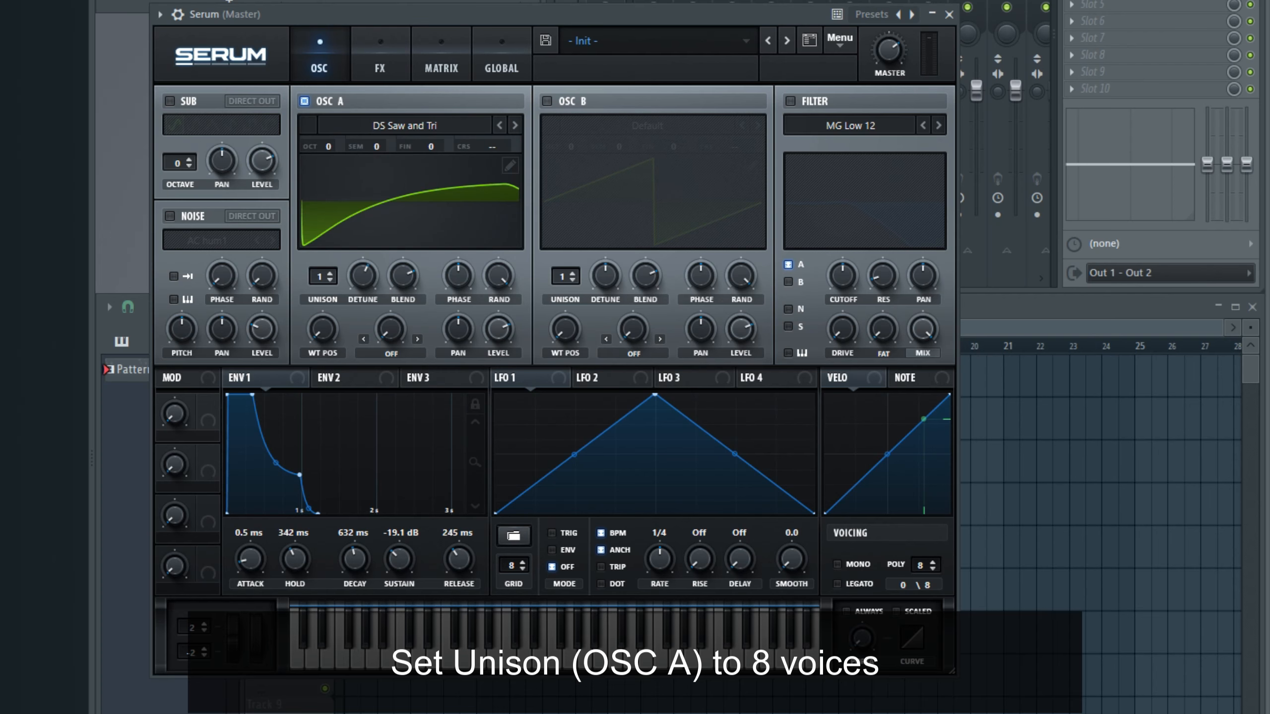
Step: Set OSC A's unison to 8 voices and turn on Legato with Always portamento, raising the portamento time slightly
drag(308, 272, 304, 159)
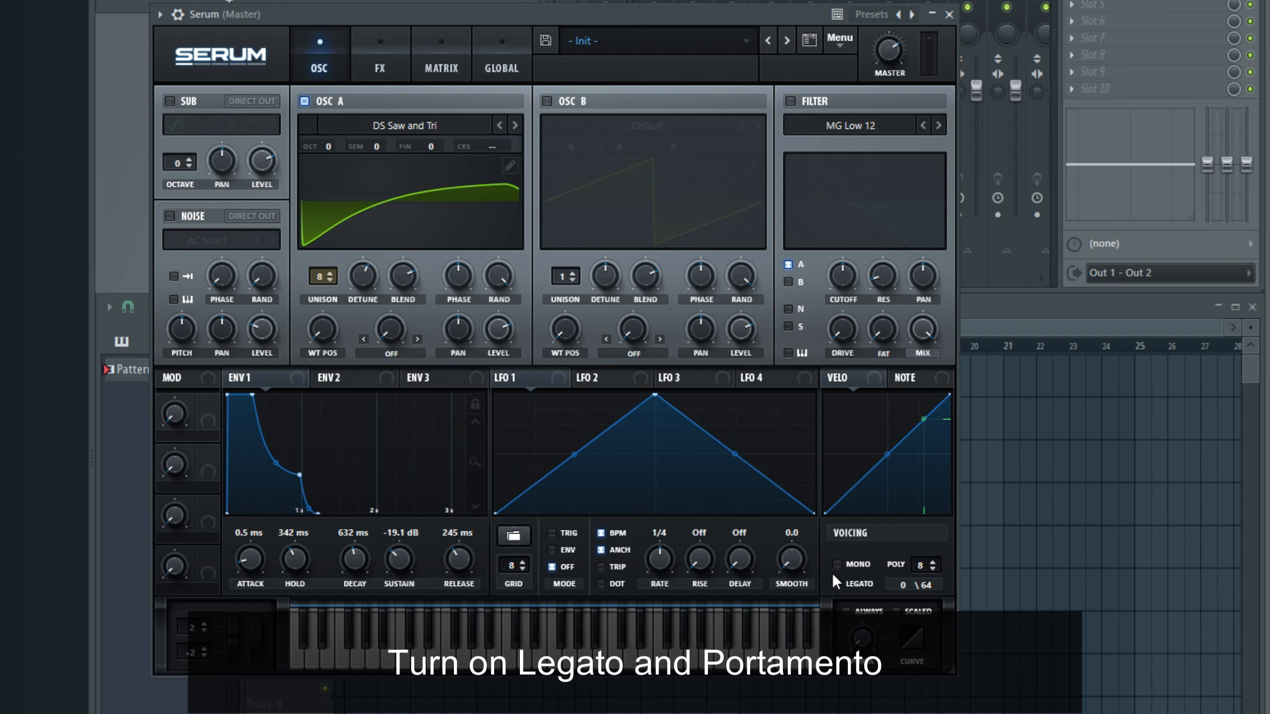
click(845, 611)
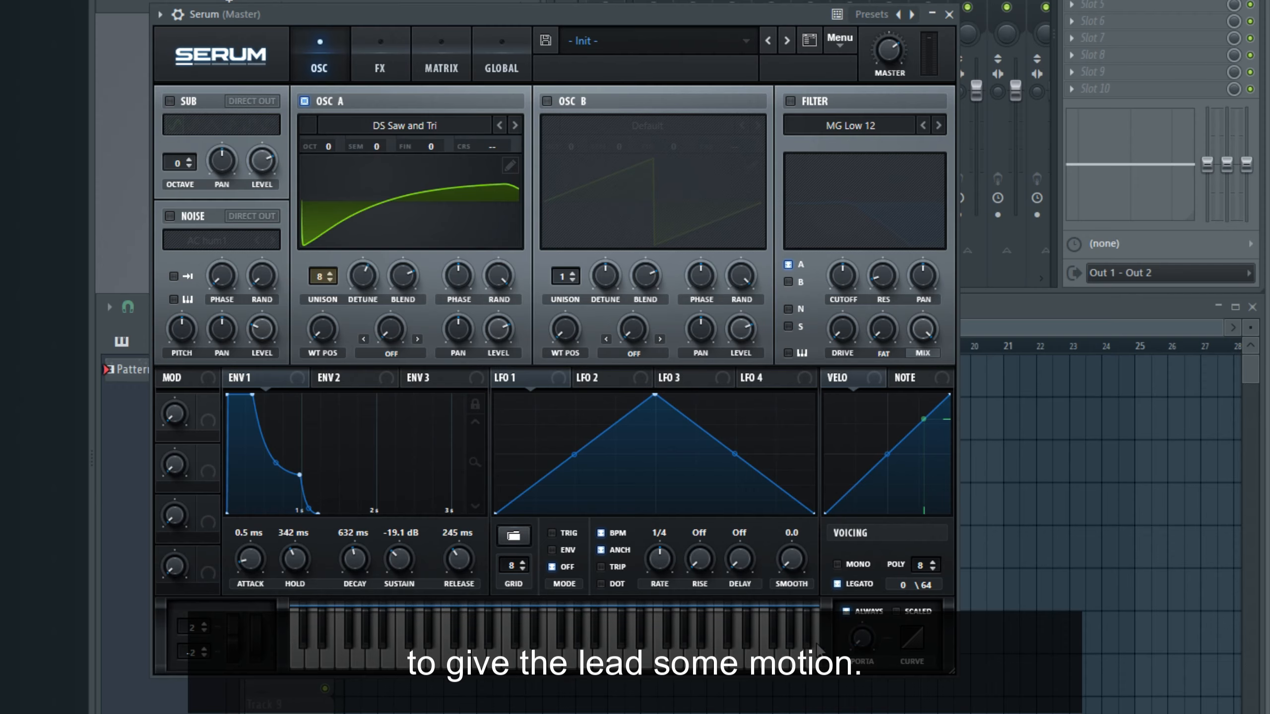
drag(853, 590, 841, 545)
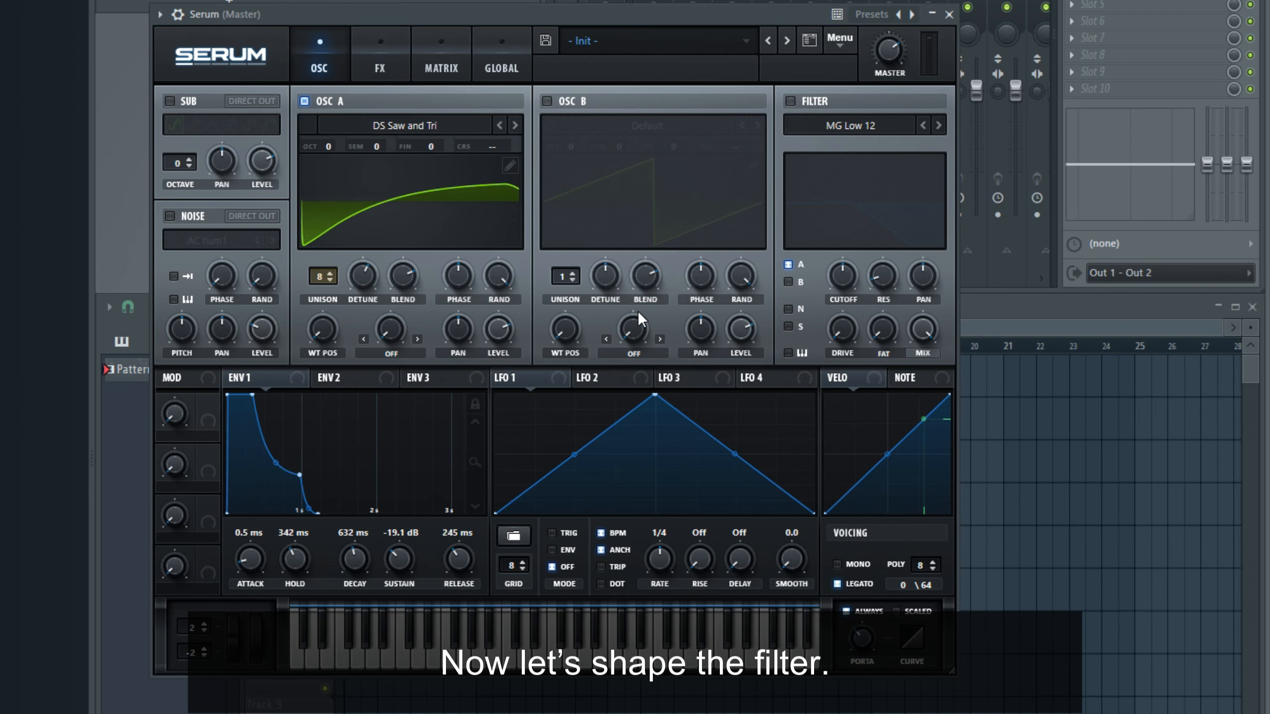
Step: Enable the MG Low 12 filter and assign ENV 1 to its cutoff, raising the cutoff frequency
click(790, 102)
drag(231, 377, 783, 278)
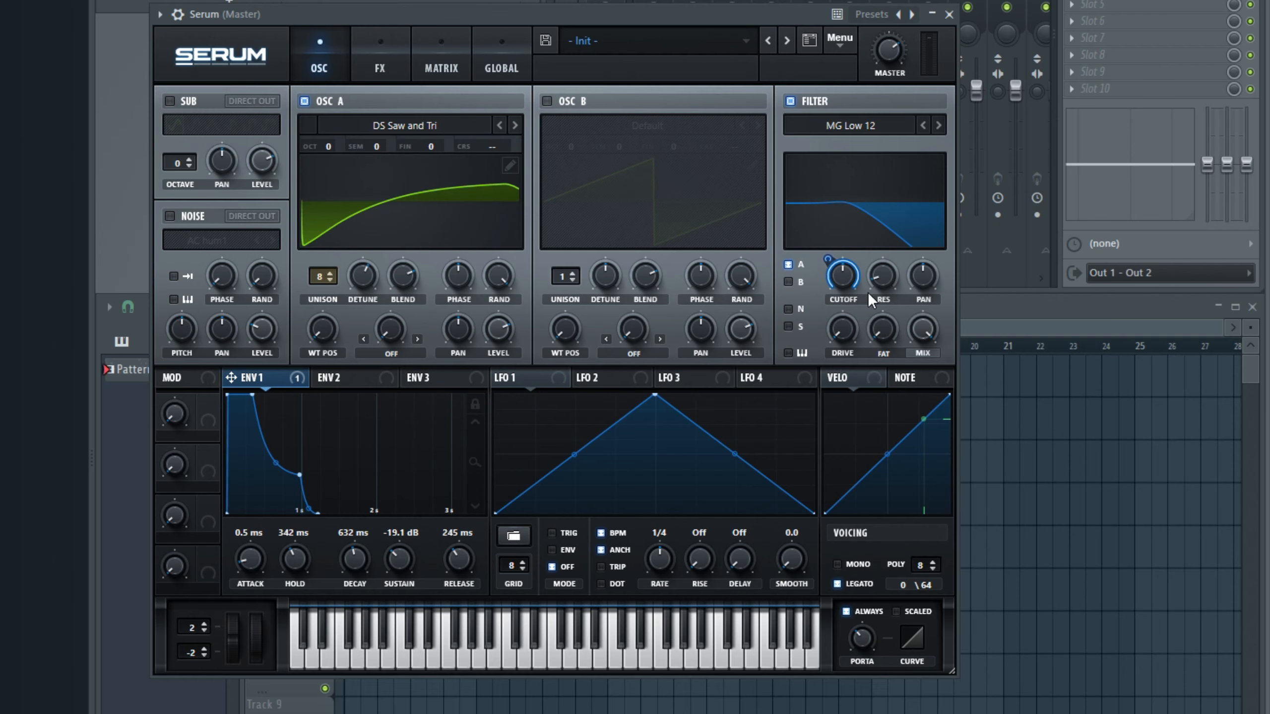
drag(844, 232, 844, 230)
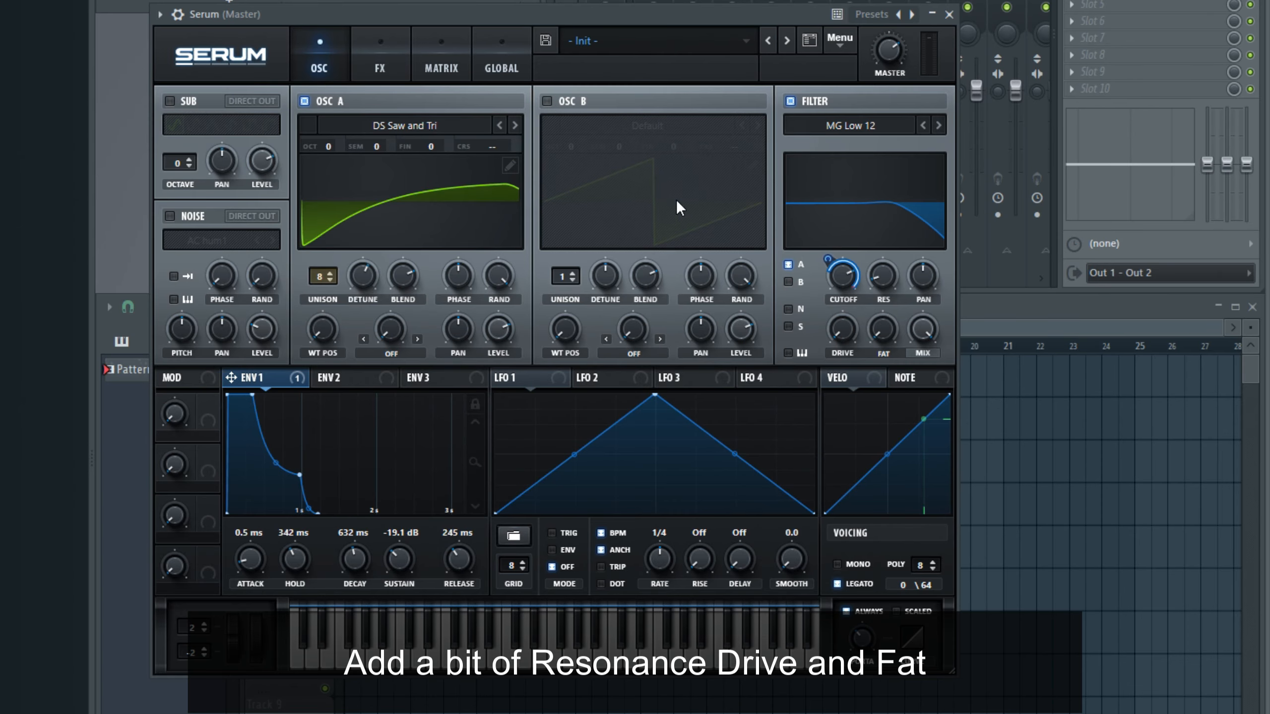
Step: Raise the filter's resonance, drive and fat slightly
drag(883, 268, 871, 241)
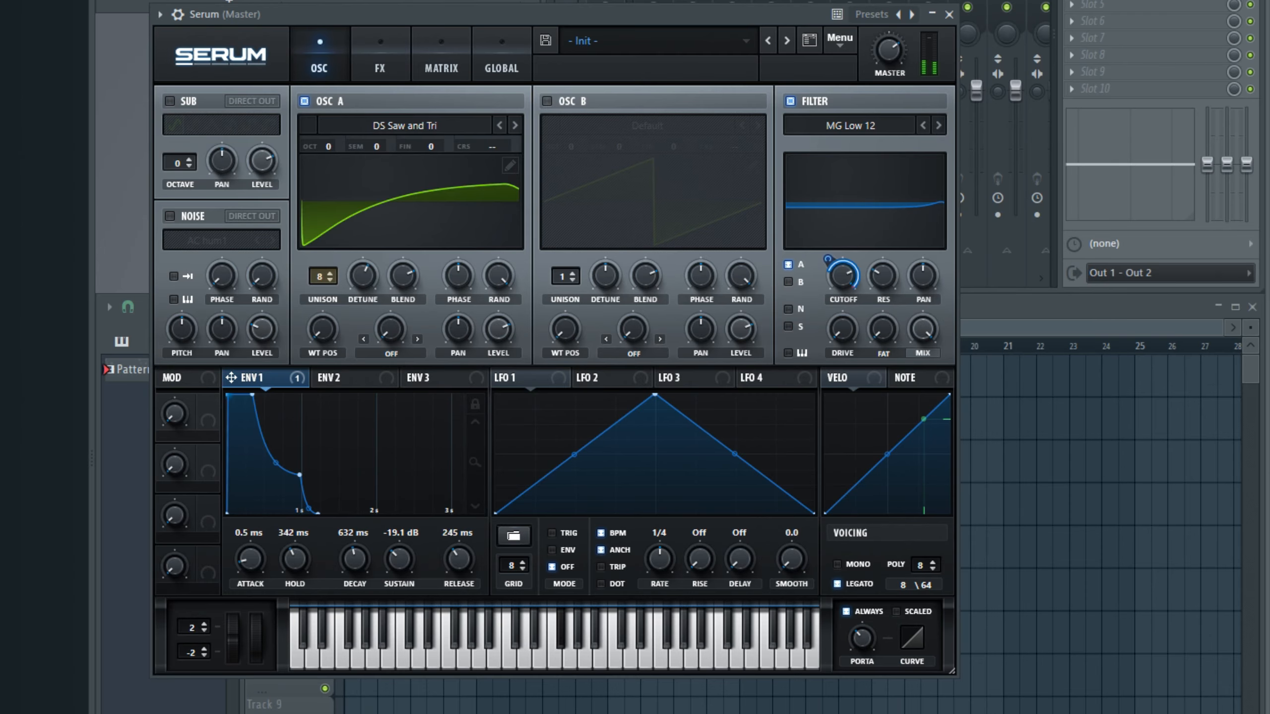
drag(843, 325, 825, 268)
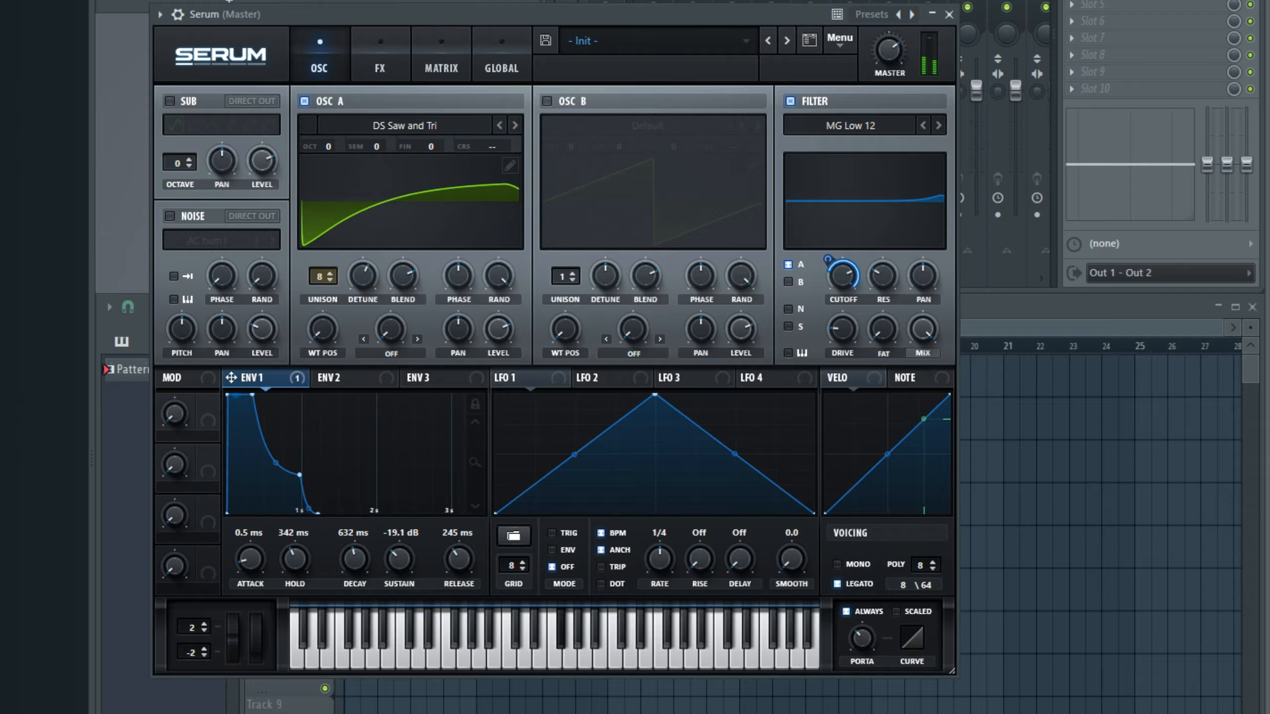
drag(891, 327, 875, 273)
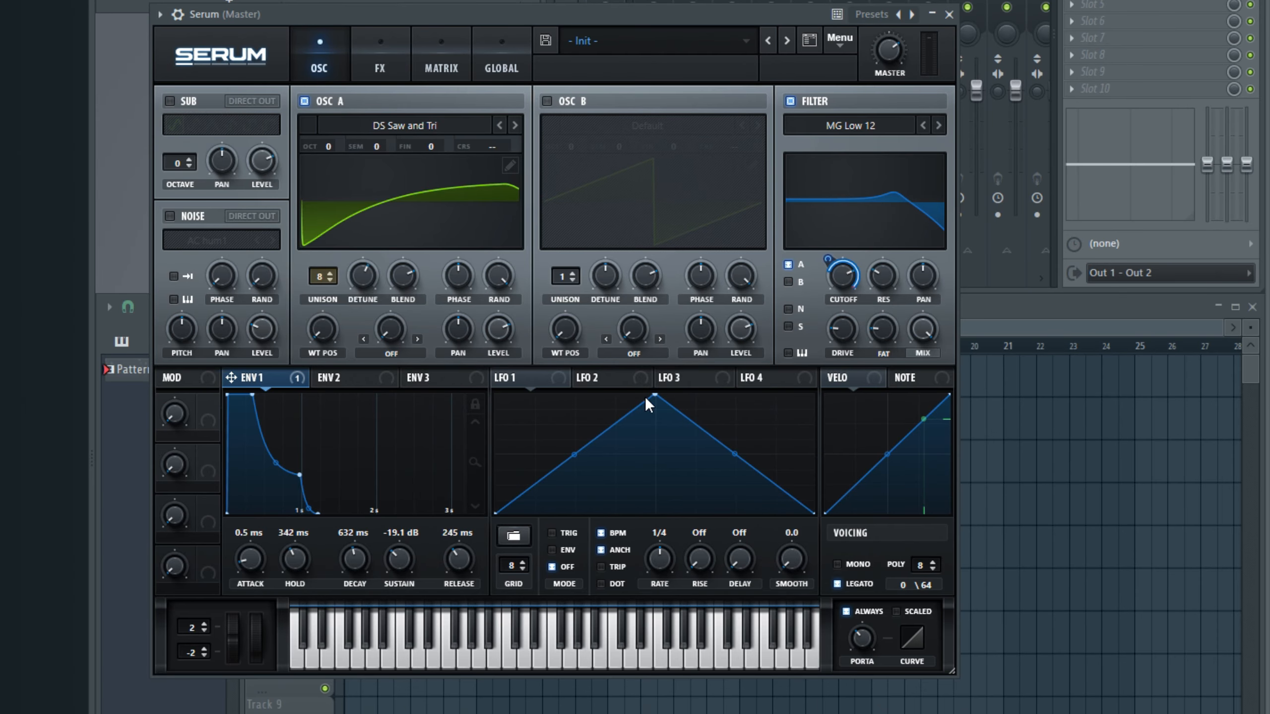
Step: Reshape LFO 1 with an earlier peak and an inward-curved falling slope, in Trig mode
drag(653, 394, 600, 375)
drag(708, 456, 689, 476)
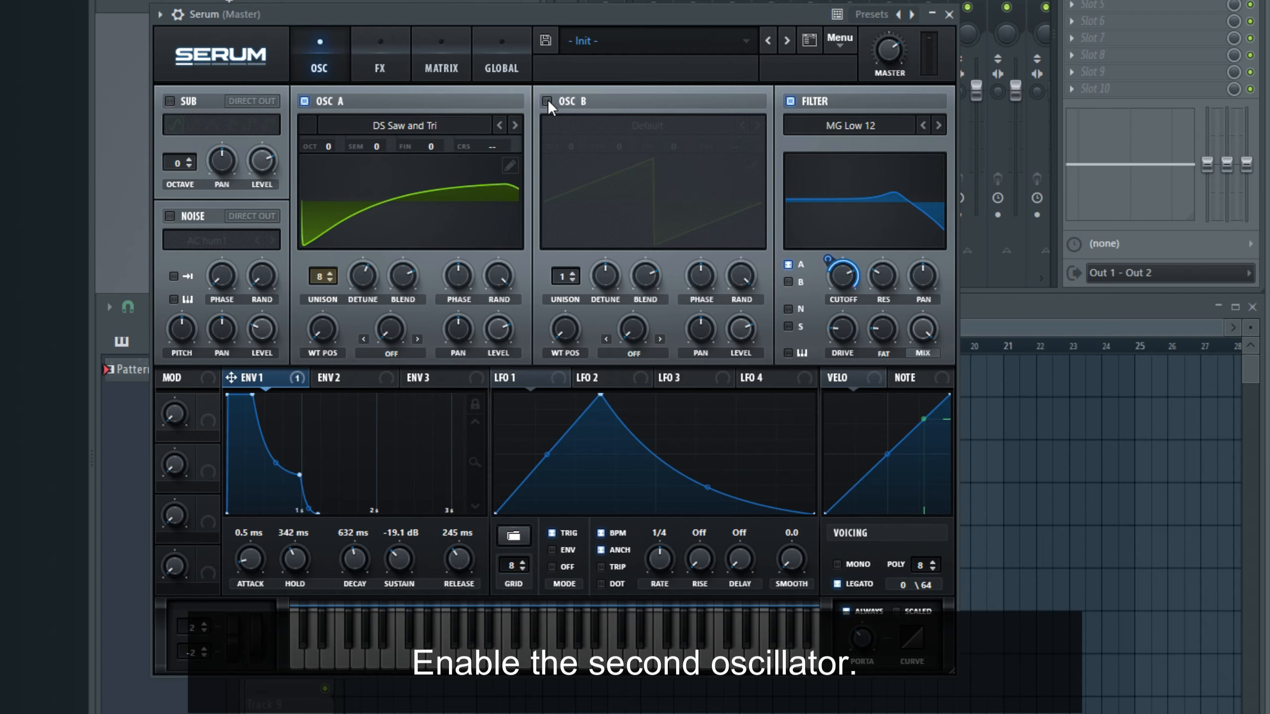
Step: Enable OSC B at +1 octave with 4 unison voices, slightly more detune and the Sync warp mode
click(547, 101)
drag(562, 150, 566, 121)
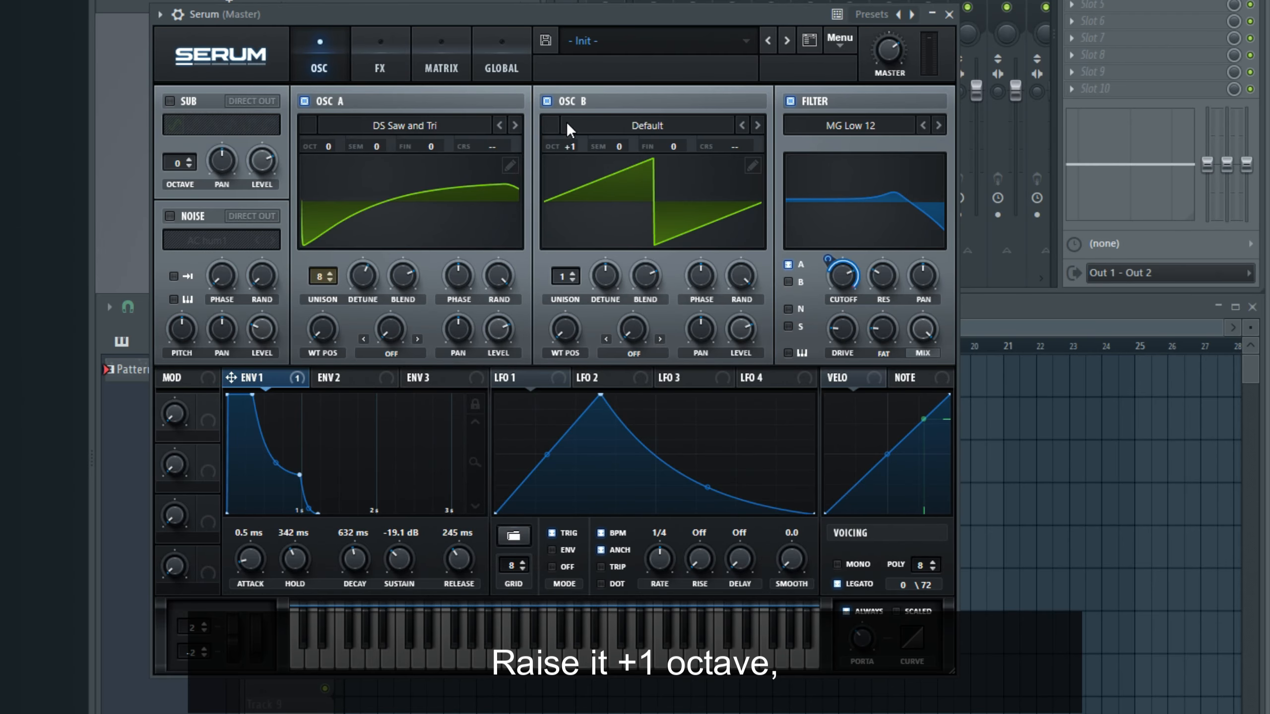
drag(560, 275, 553, 217)
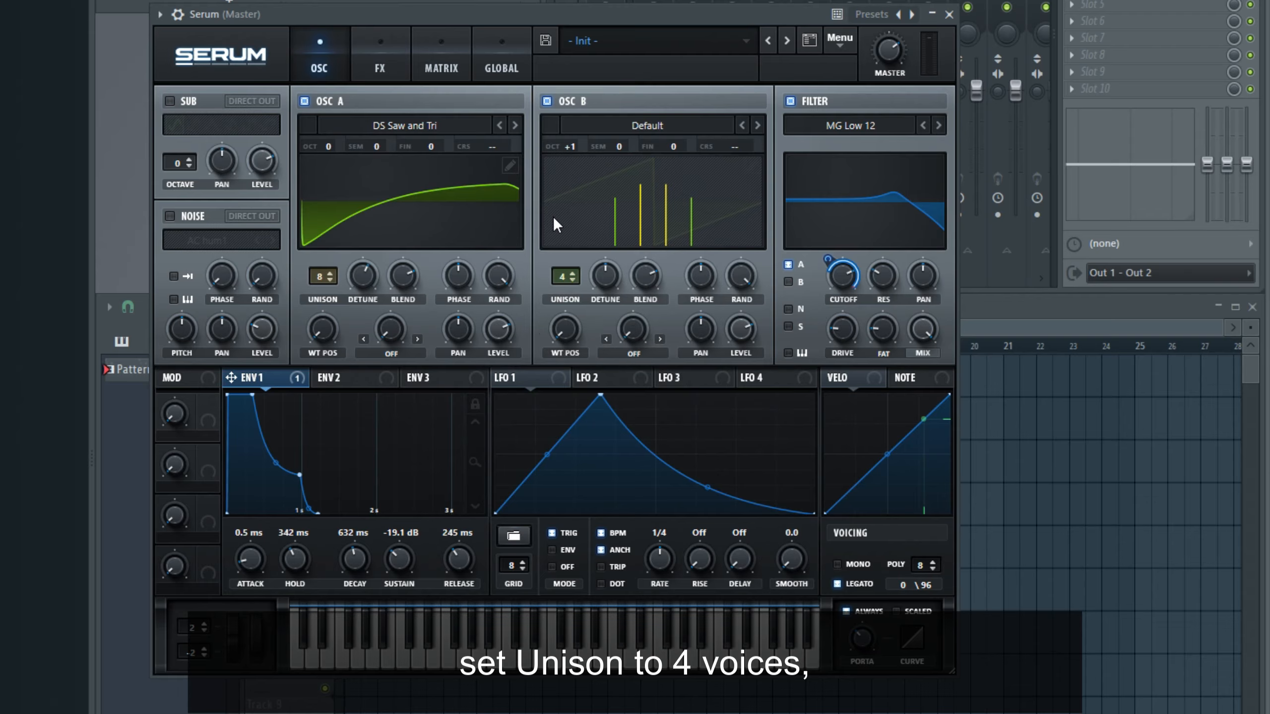
drag(604, 279, 595, 244)
click(660, 339)
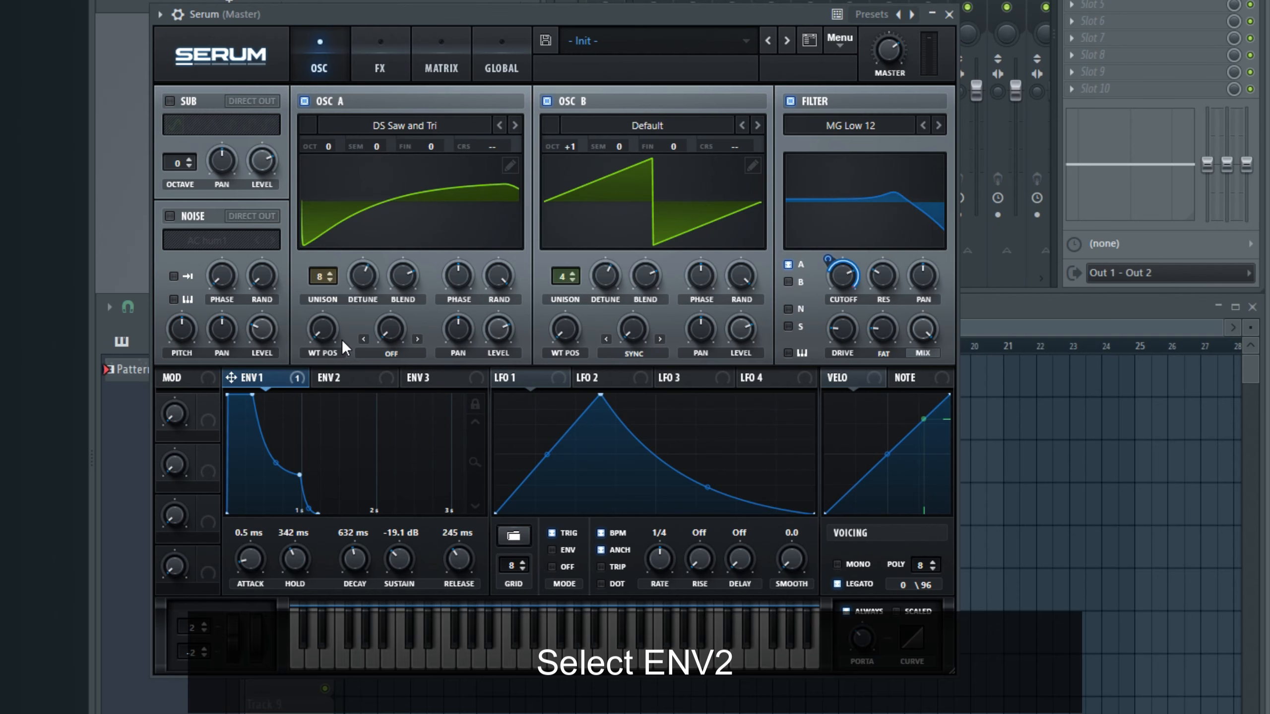
Step: Set ENV 2's attack to 132 ms, hold to 181 ms, decay to 22 ms and sustain to 44.74%
click(345, 377)
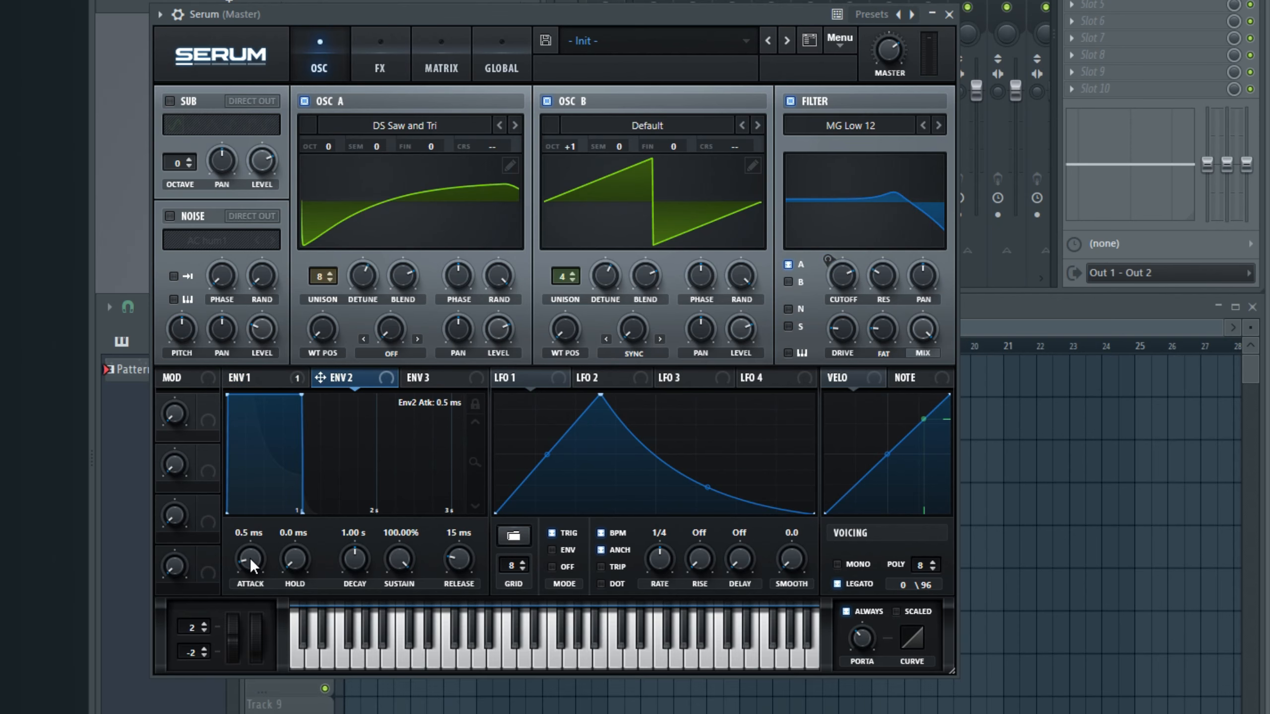
drag(250, 558, 246, 511)
scroll(249, 556, up, 2)
scroll(249, 555, down, 3)
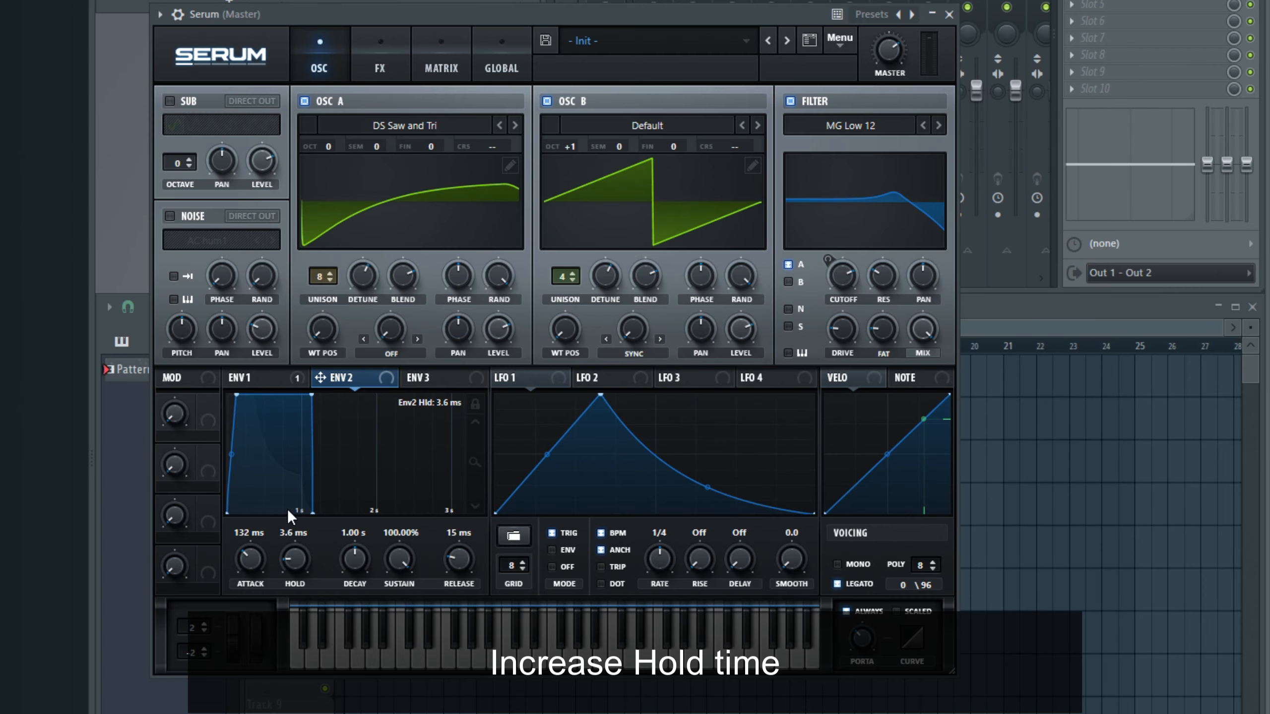
drag(280, 488, 275, 461)
key(space)
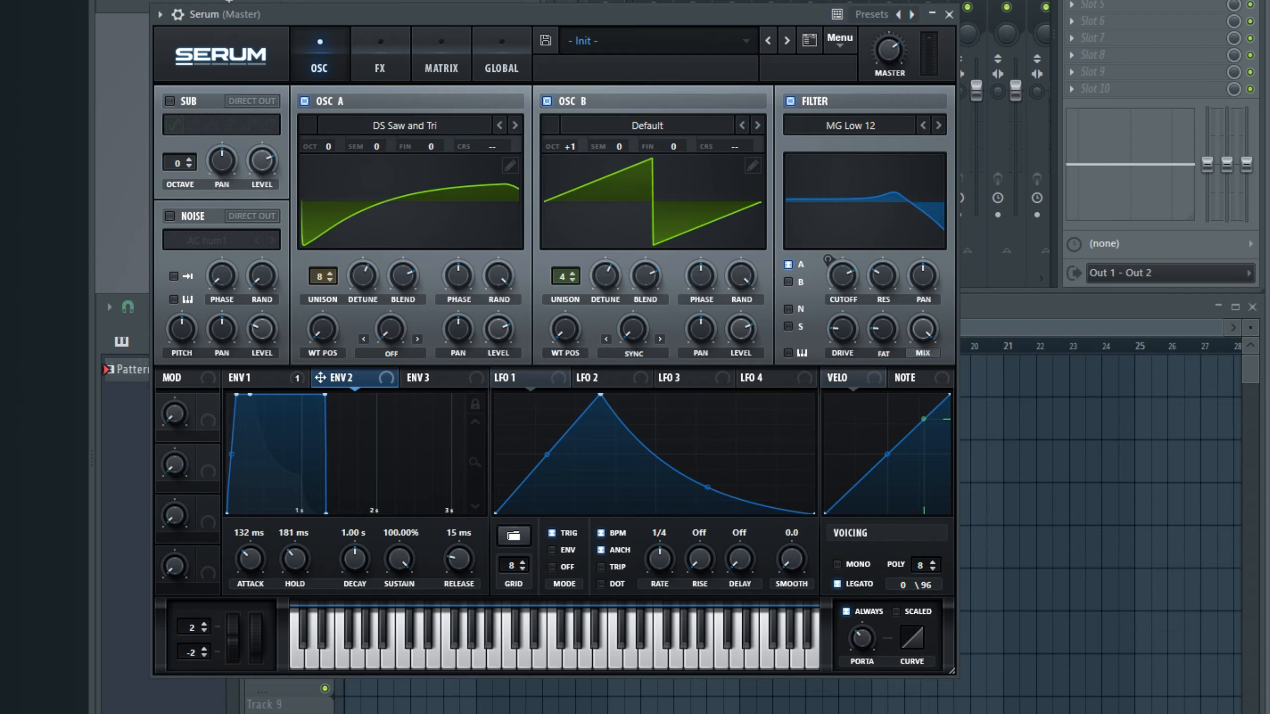
drag(345, 563, 350, 607)
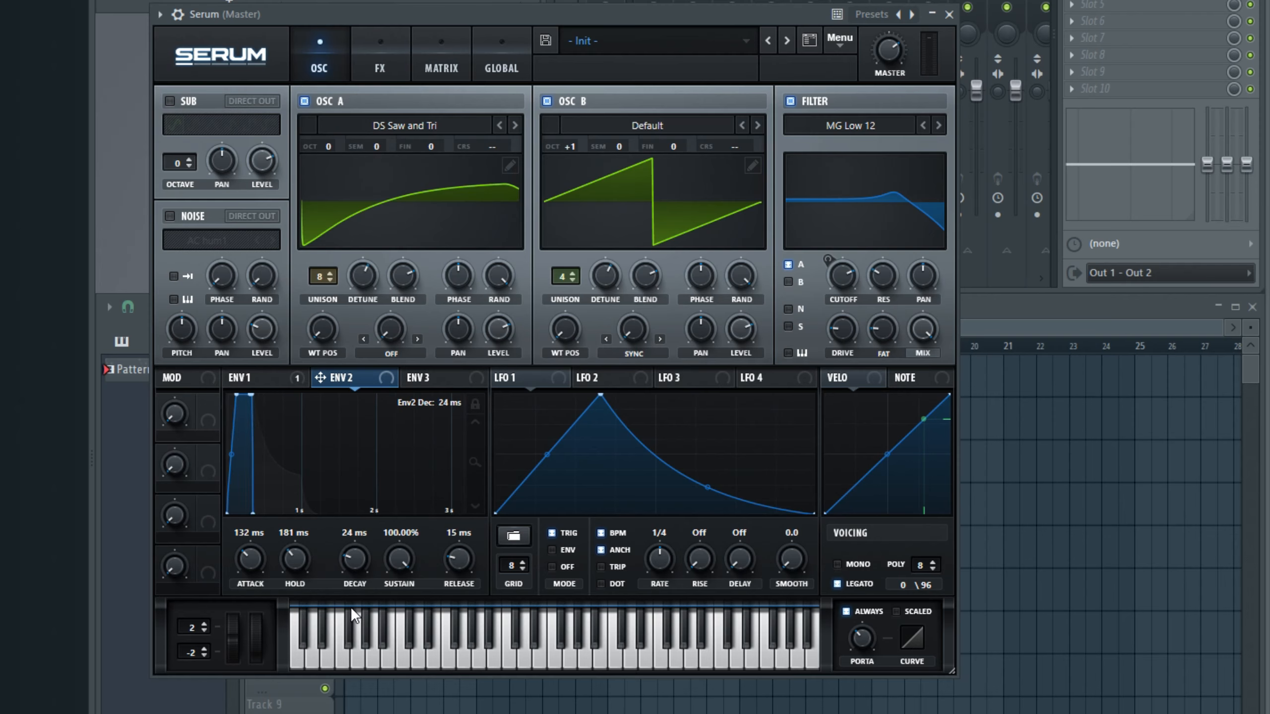
drag(348, 550, 349, 550)
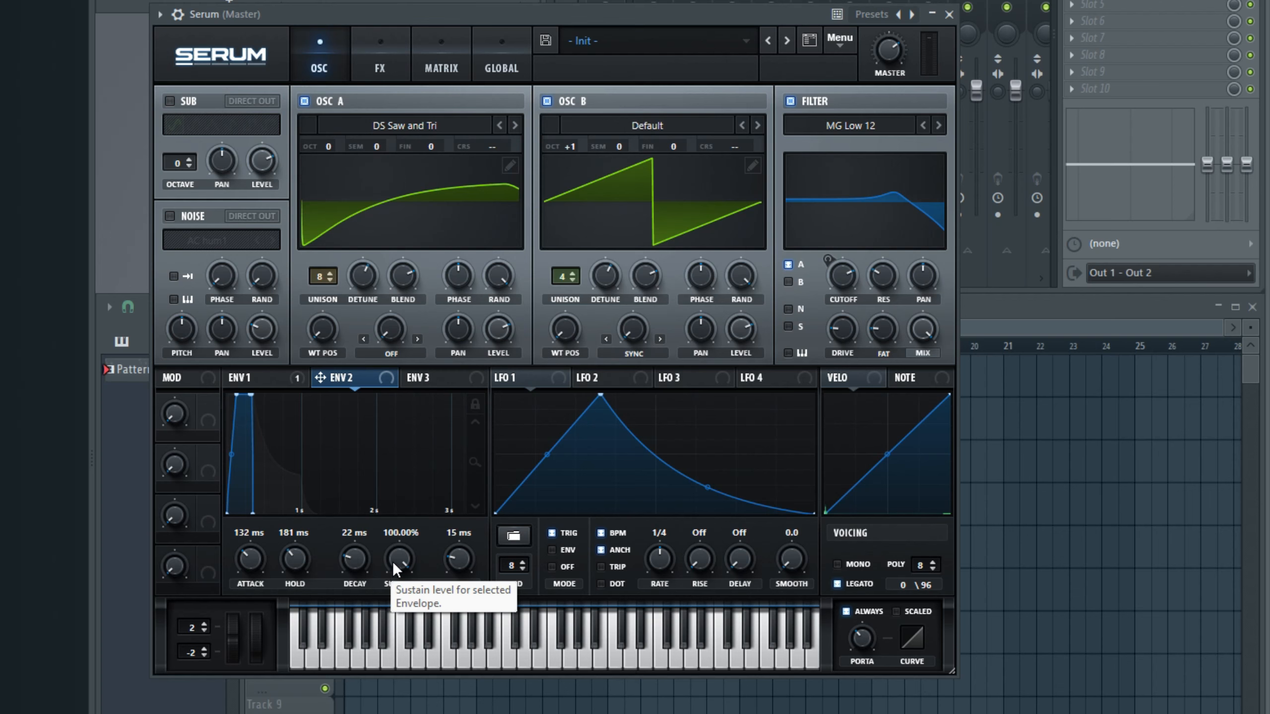
drag(398, 557, 434, 702)
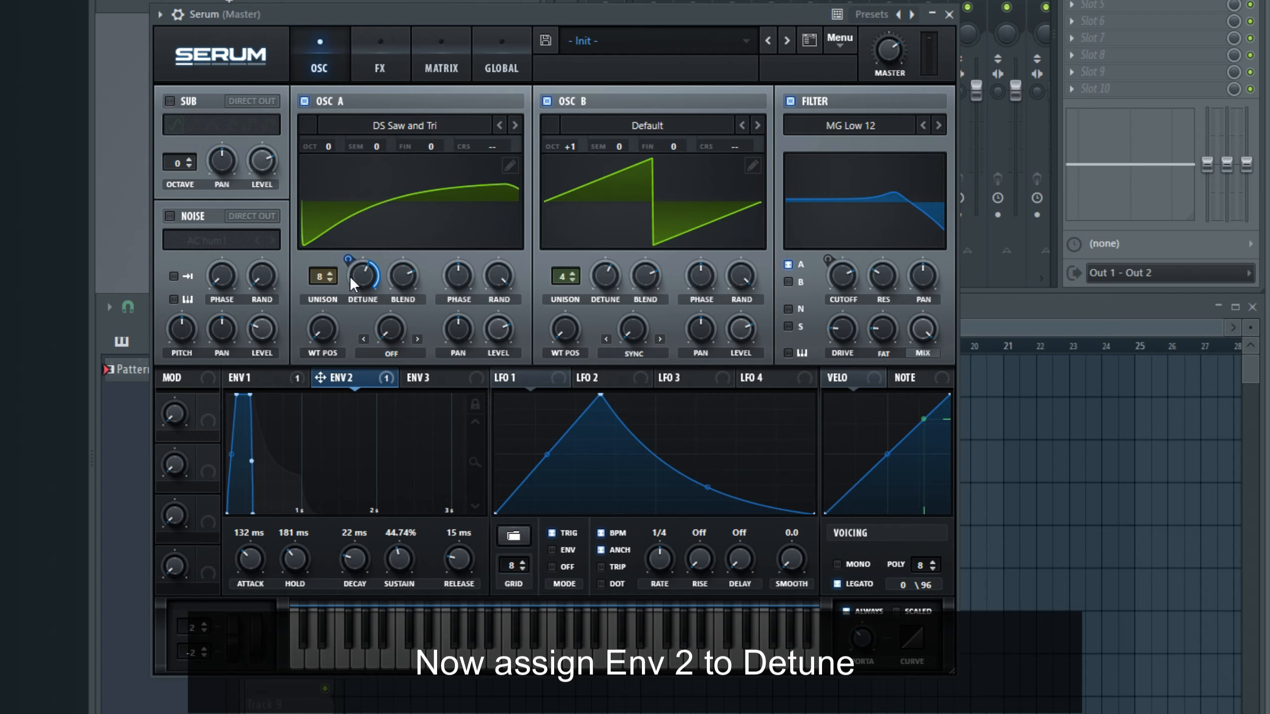
Step: Assign ENV 2 to the detune of both OSC A and OSC B, adjusting the modulation depth
drag(349, 259, 339, 453)
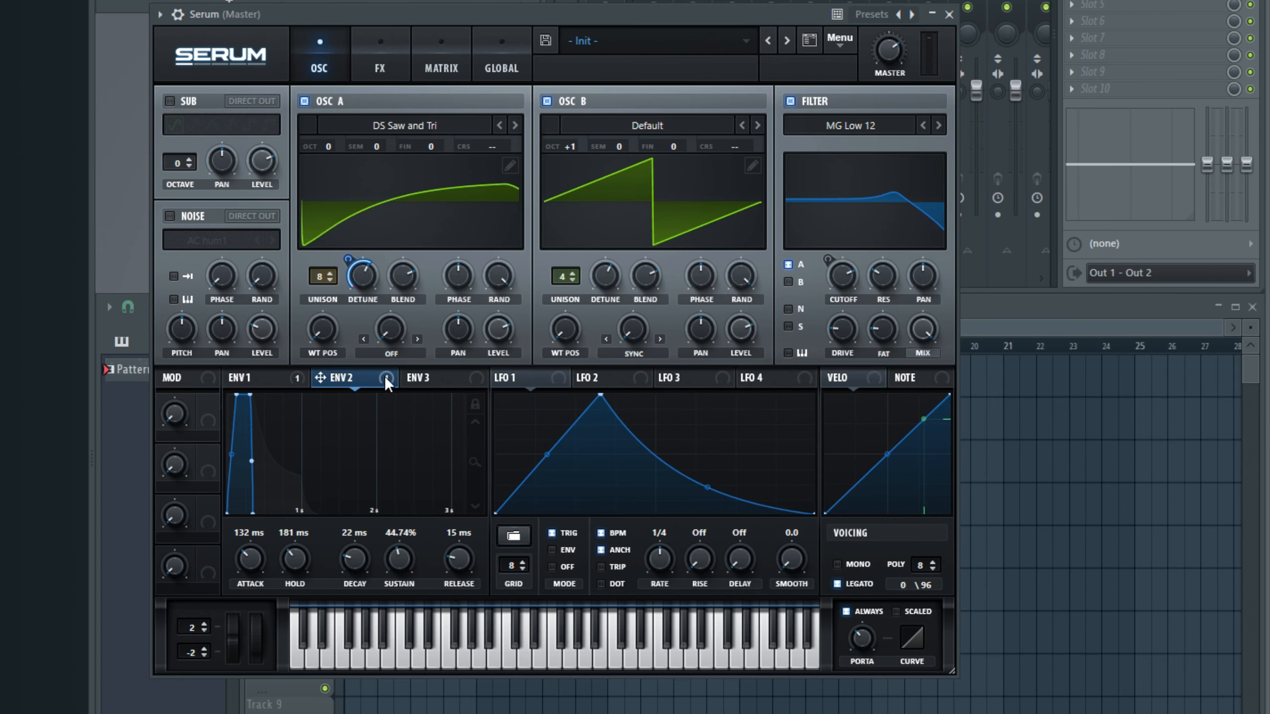
drag(599, 277, 599, 276)
Step: Enable the noise oscillator and load the AlphaNz noise
click(170, 216)
click(195, 235)
mouse_move(235, 261)
click(383, 265)
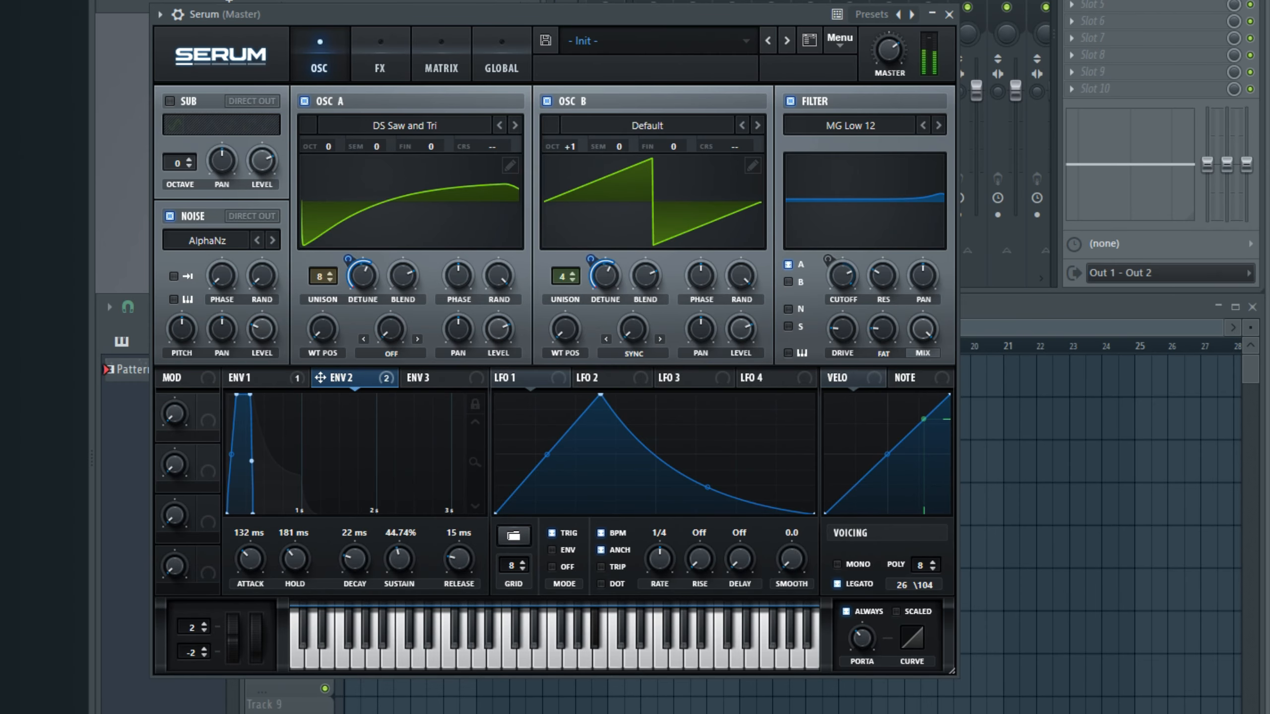
Step: Enable the Hyper/Dimension effect in Serum's effects rack and preview the sound
click(385, 49)
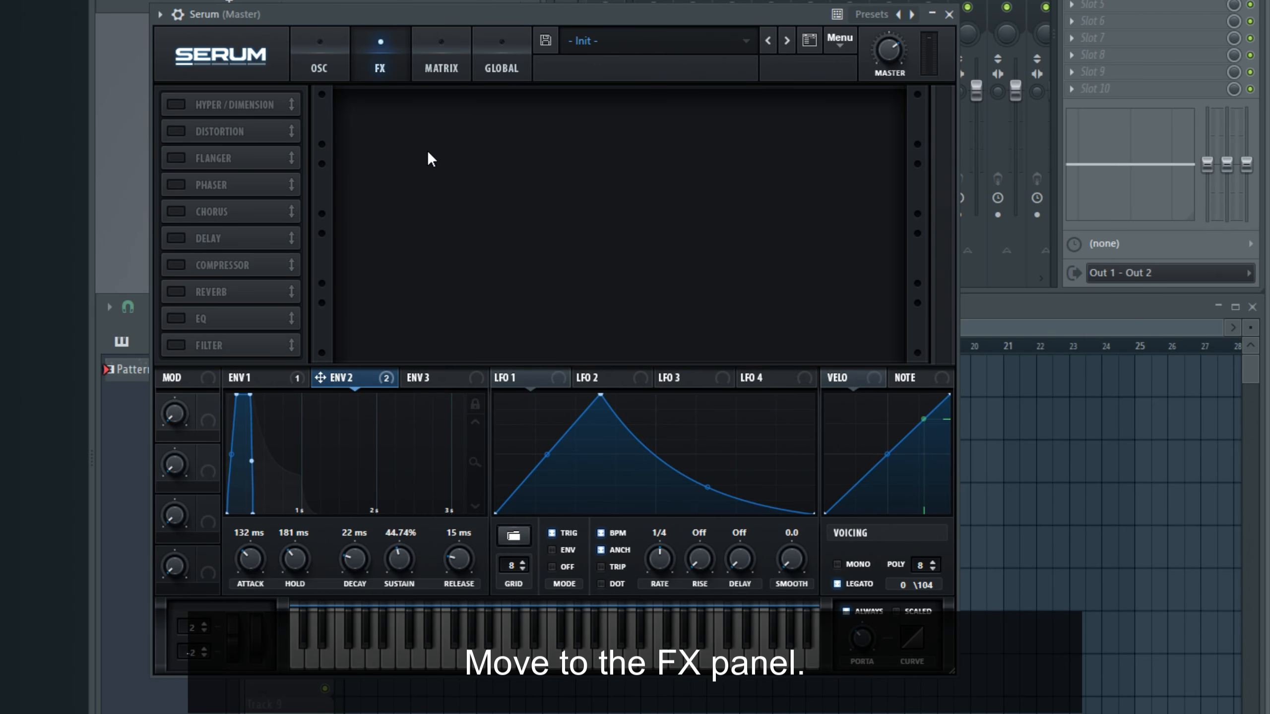
click(176, 105)
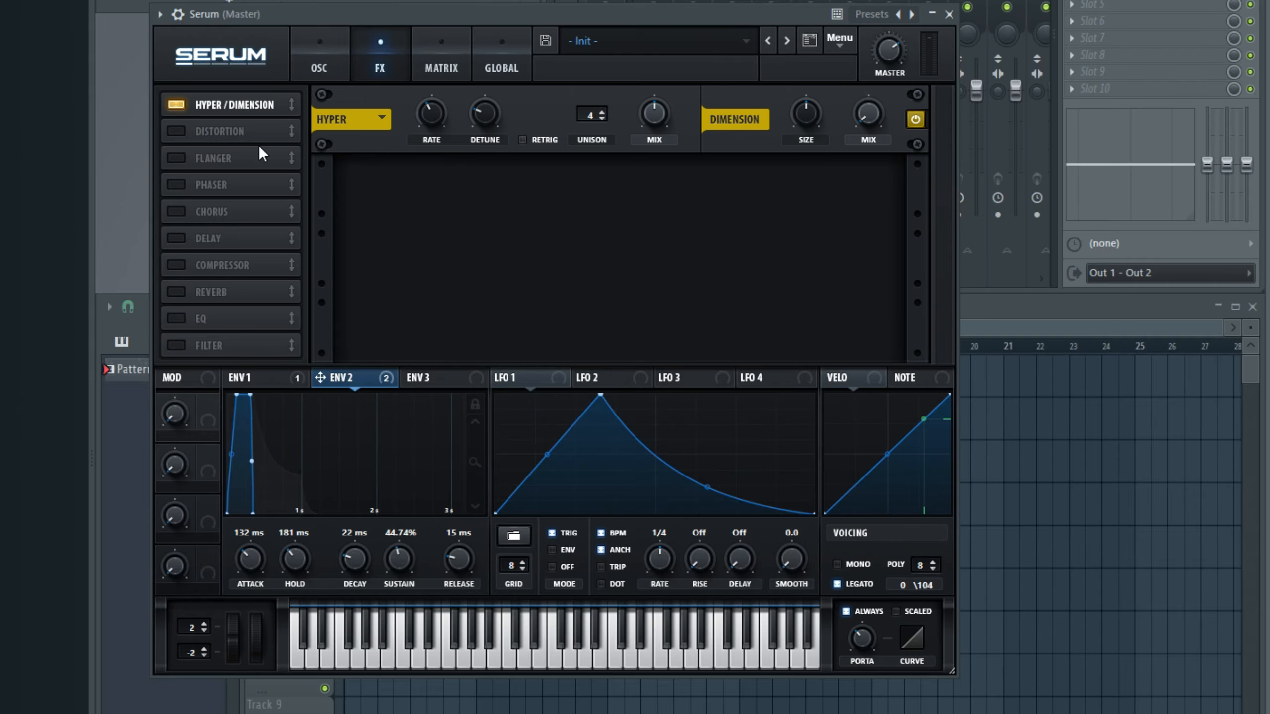
key(space)
key(space)
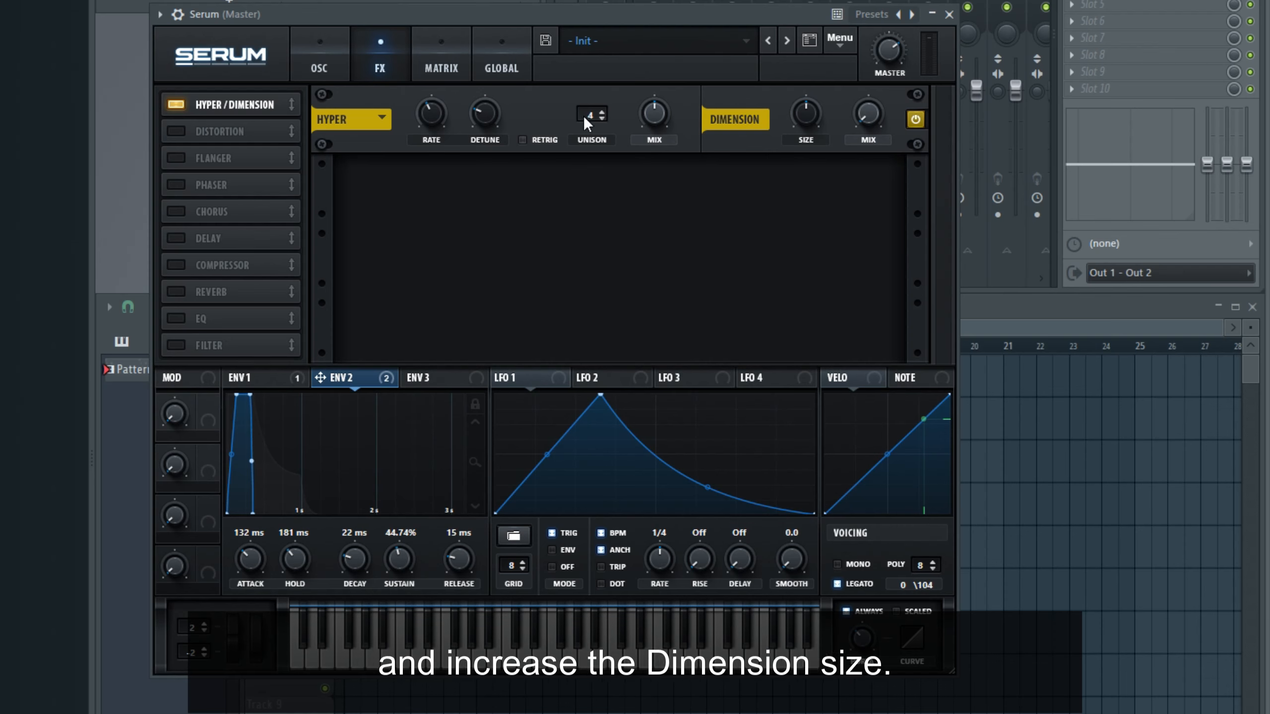
Step: Lower the Hyper mix, raise the Dimension size and mix, and preview the sound
drag(643, 123, 636, 132)
key(space)
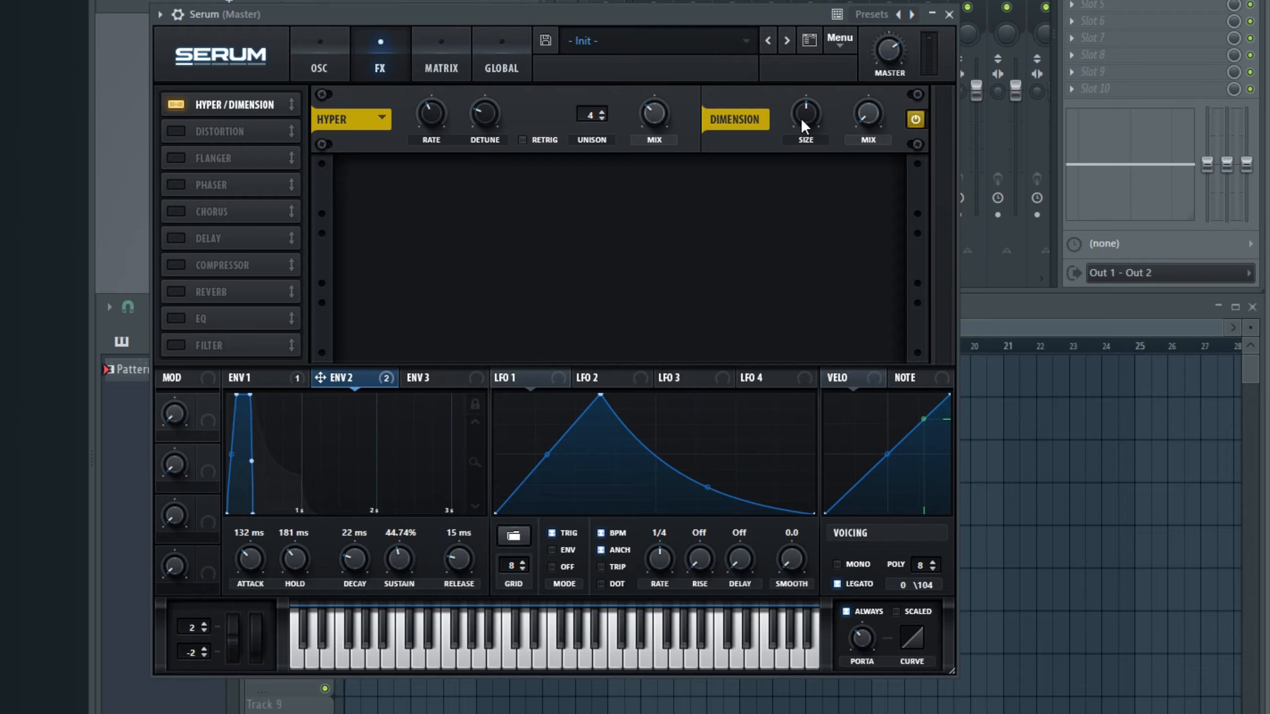
drag(803, 125, 789, 94)
drag(873, 113, 834, 4)
key(space)
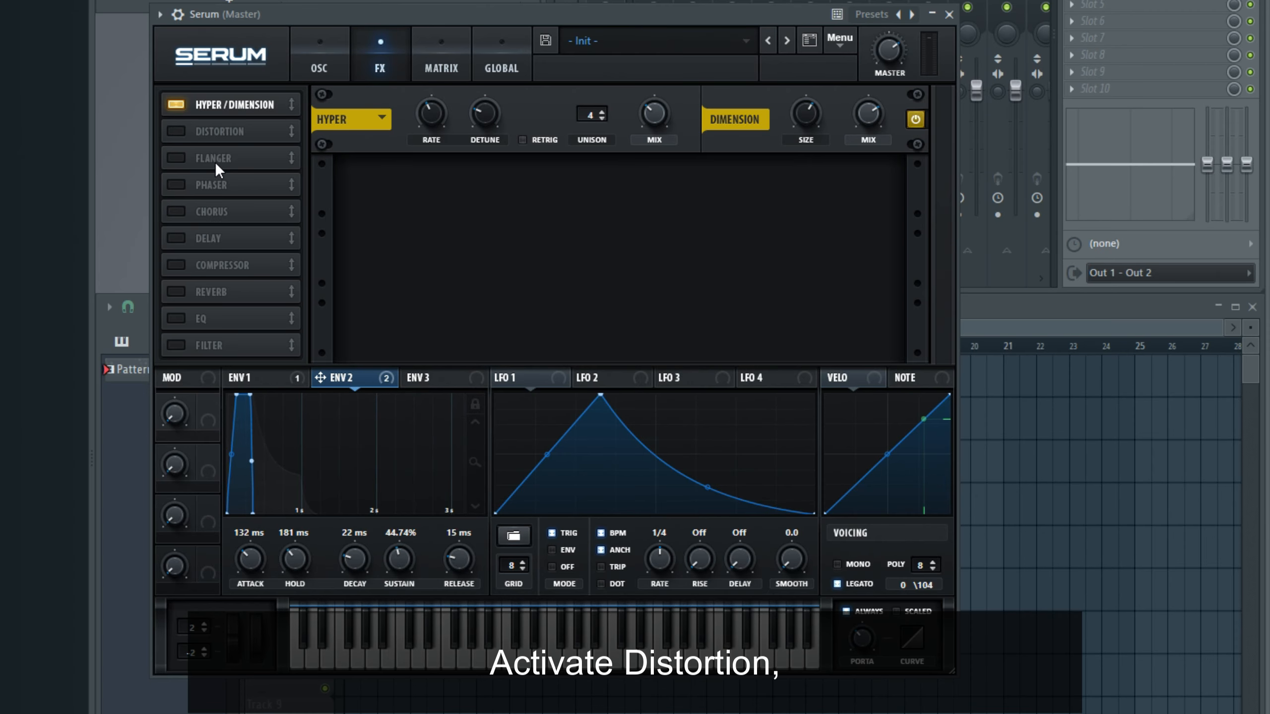
Step: Enable the Distortion effect with the Tube type, raise its drive, and preview the sound
click(174, 132)
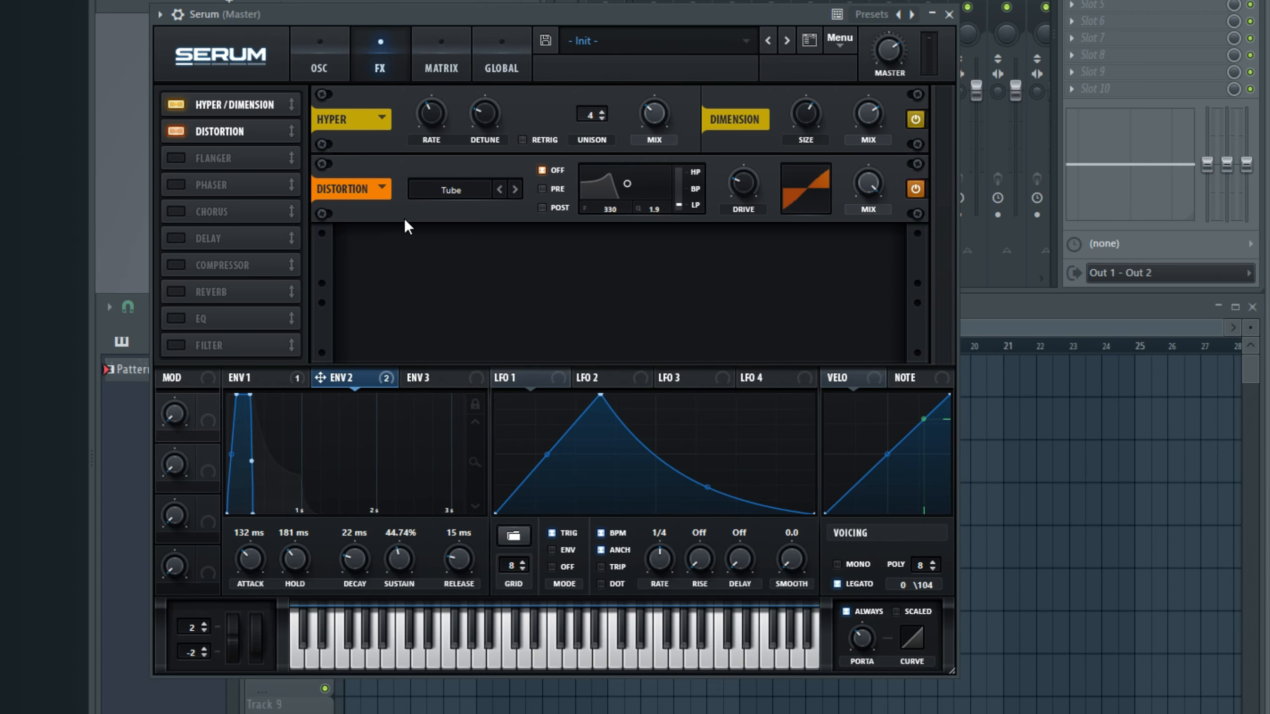
drag(724, 174, 724, 131)
key(space)
key(space)
Step: Assign LFO 1 to the distortion drive with a modulation depth of 24 and set the drive to 50%
click(563, 372)
mouse_move(740, 183)
mouse_down()
mouse_move(726, 102)
mouse_move(717, 178)
mouse_up()
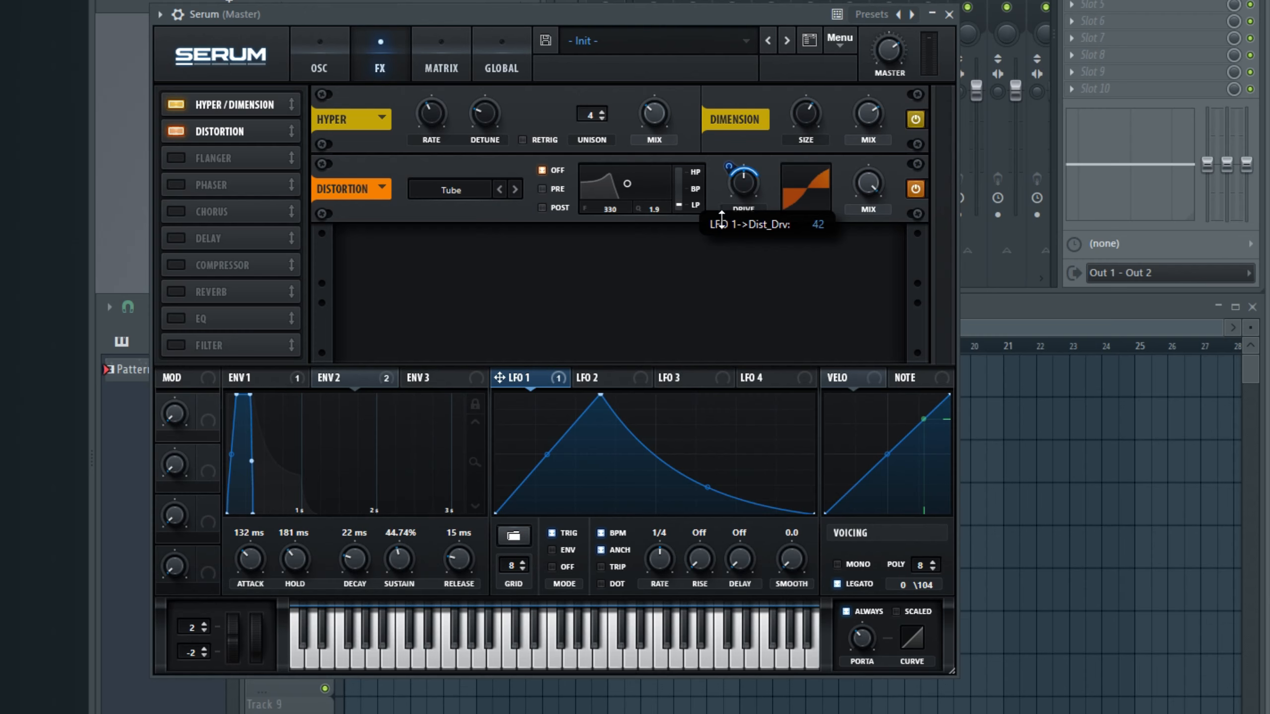
drag(719, 215, 741, 139)
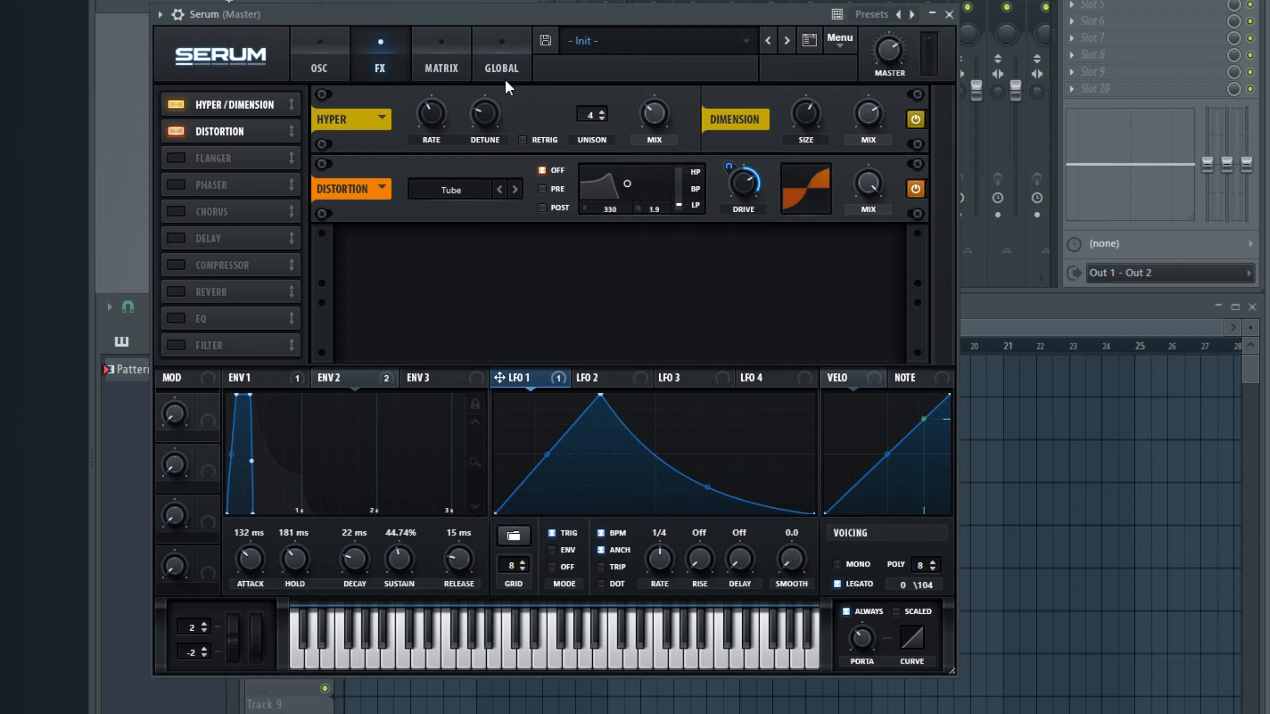
key(space)
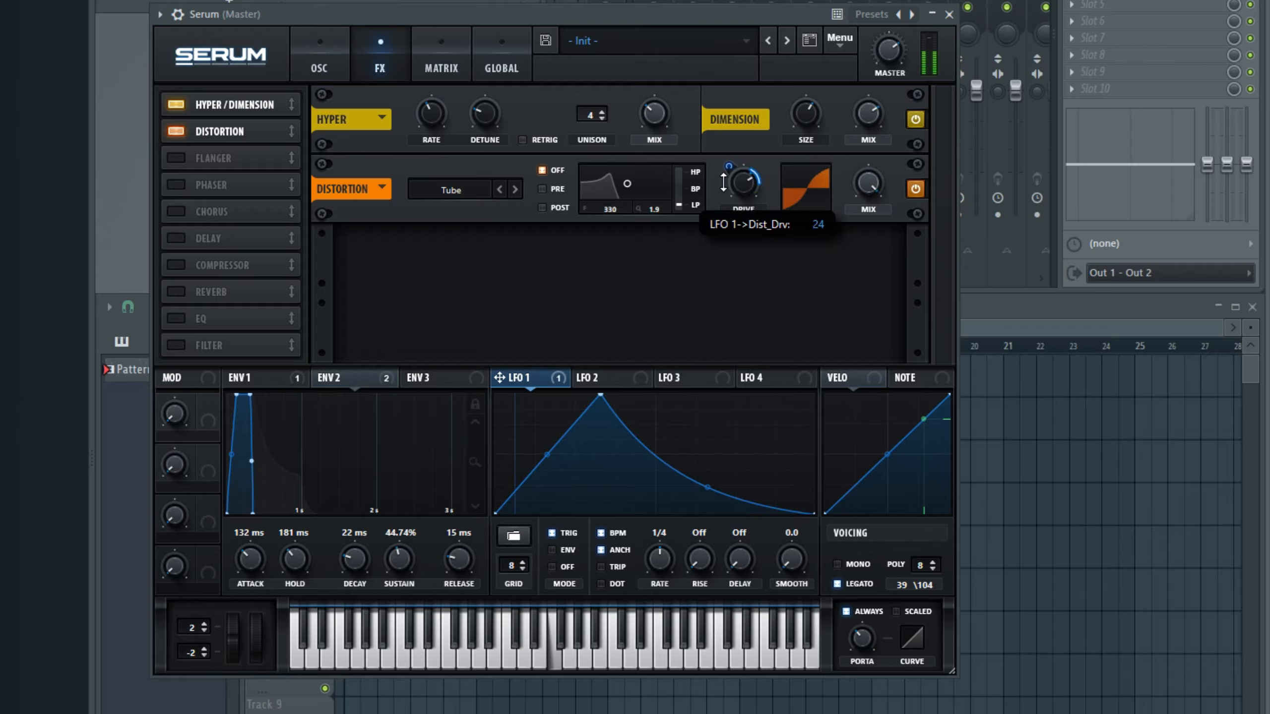
drag(754, 191, 742, 219)
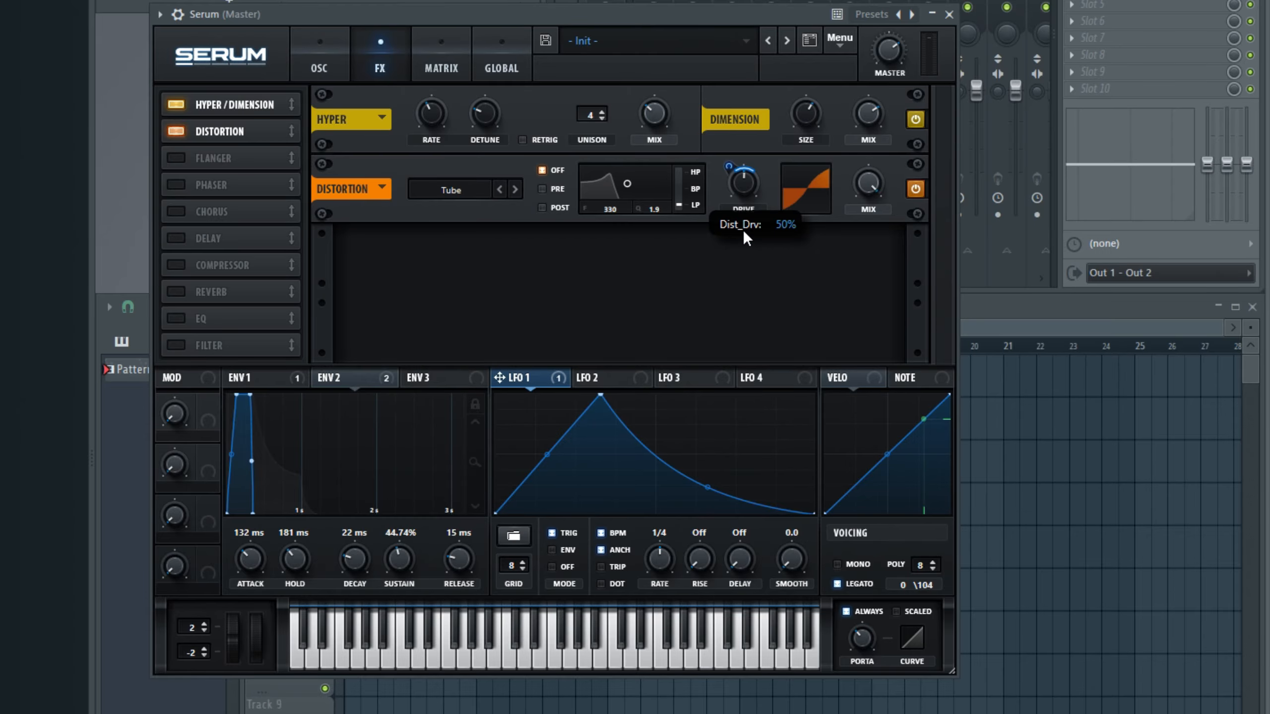
Step: Make LFO 1's modulation of the distortion drive unidirectional in the modulation matrix and return to the effects rack
click(438, 57)
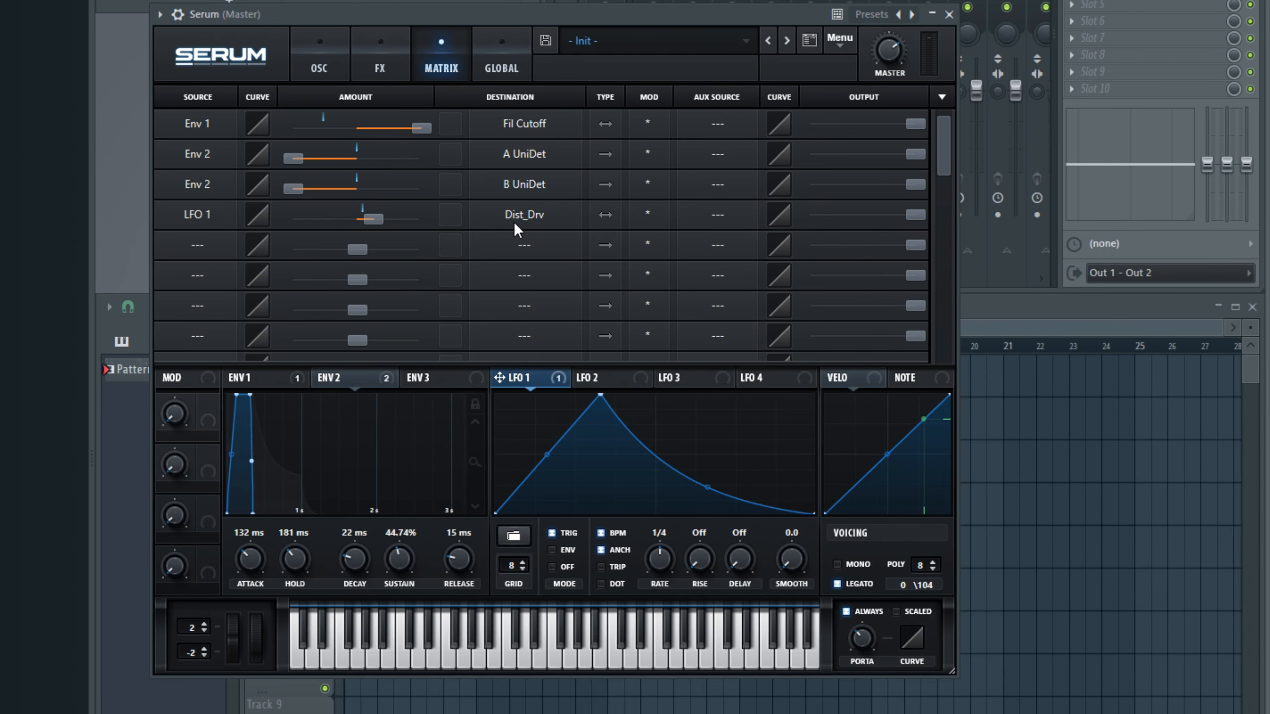
click(605, 215)
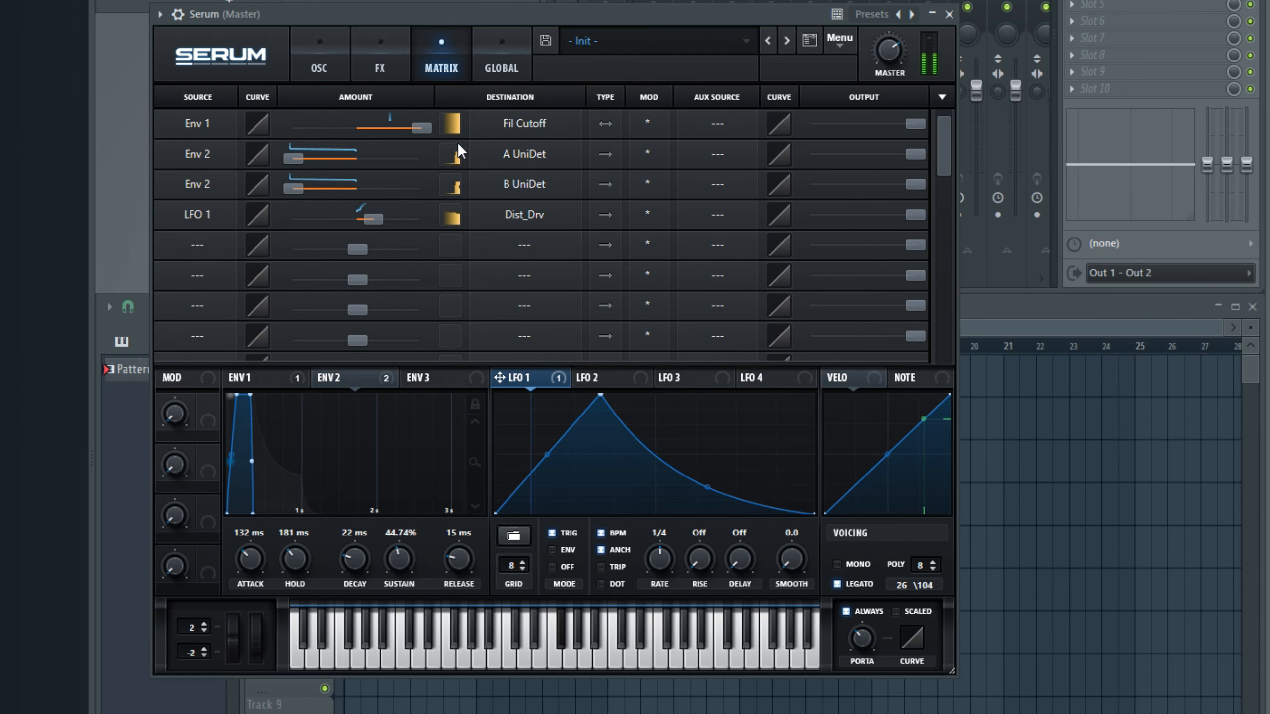
click(378, 60)
mouse_move(738, 195)
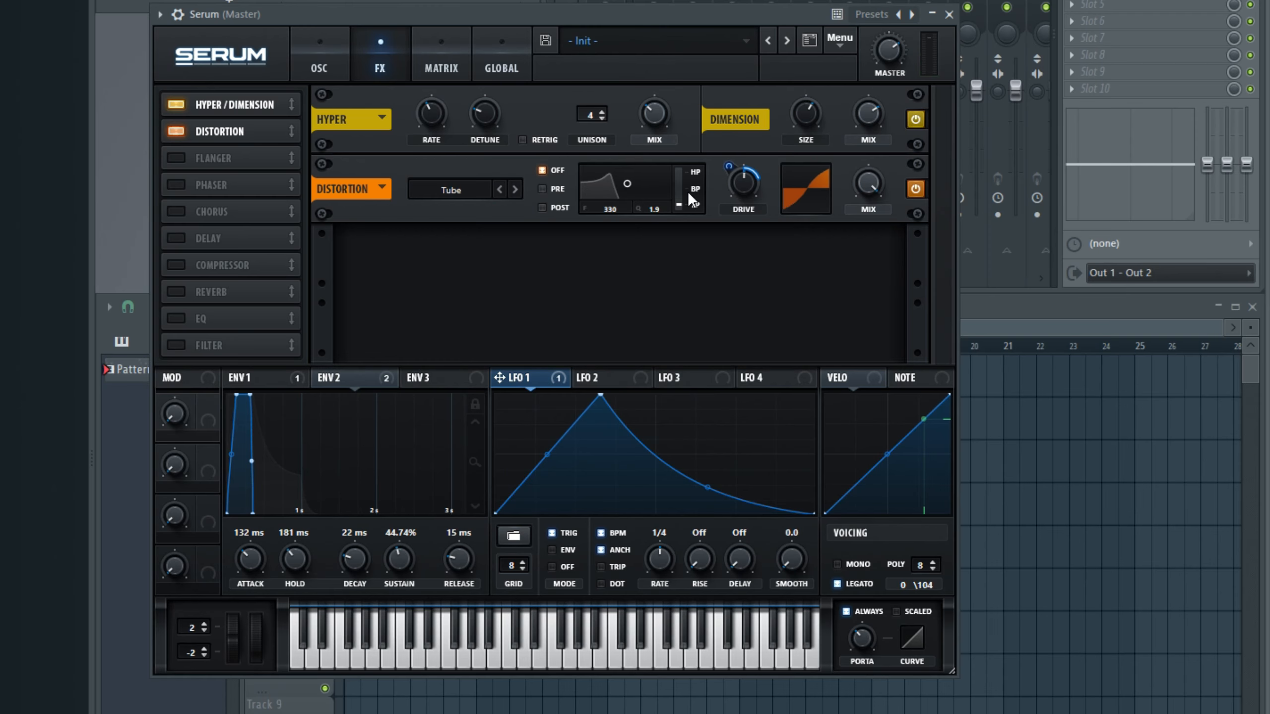
mouse_move(691, 199)
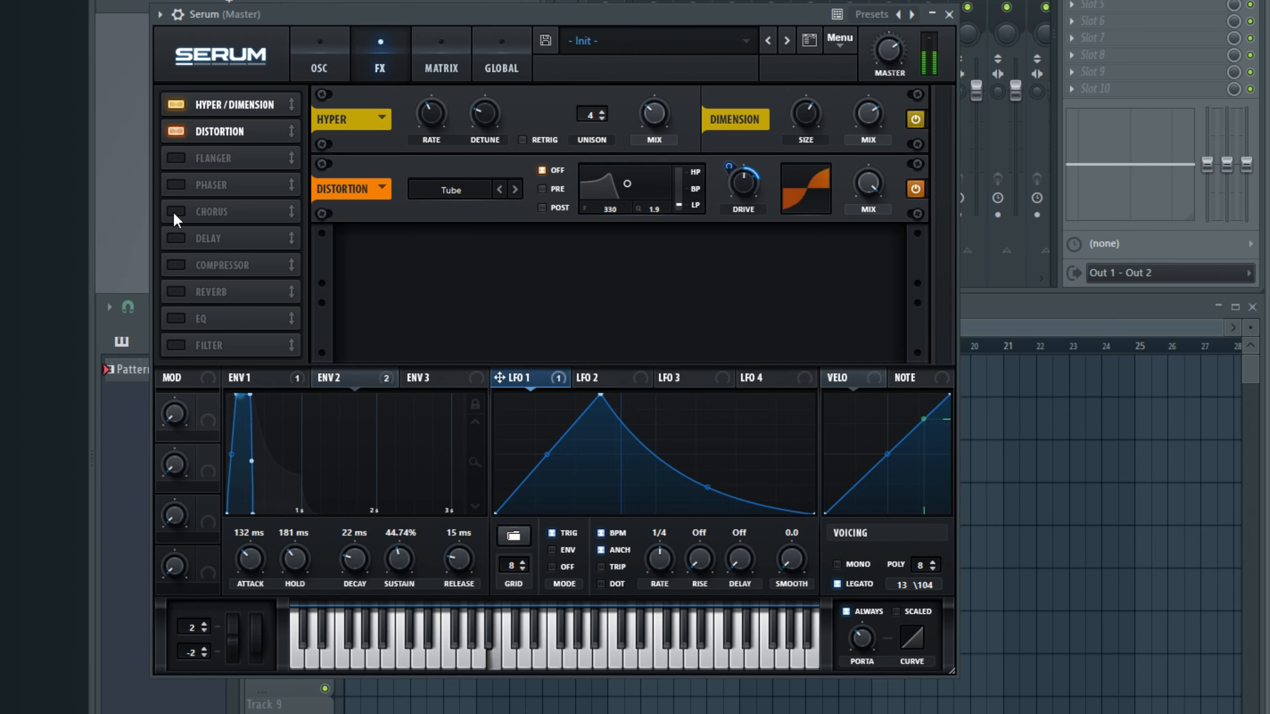
Step: Enable the Delay effect, set both delay times to 1/8, and narrow its filter to 617 Hz with a Q of 0.8
click(171, 235)
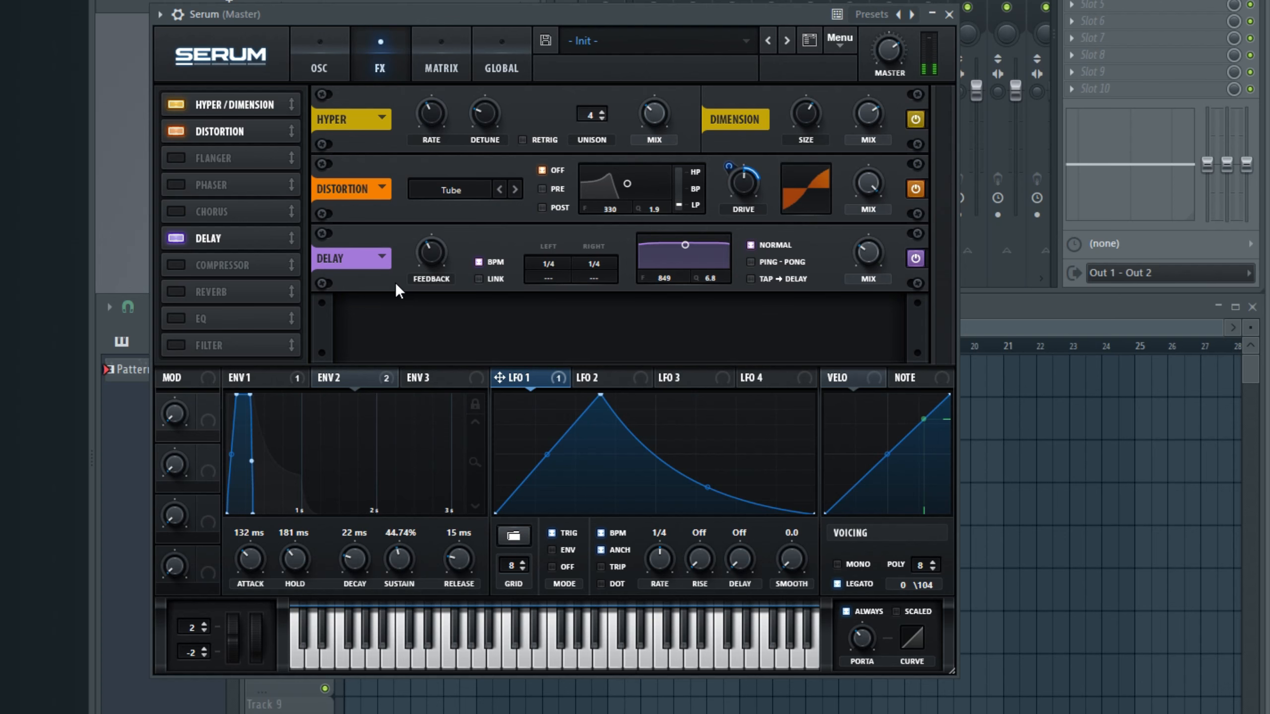
drag(539, 271, 588, 282)
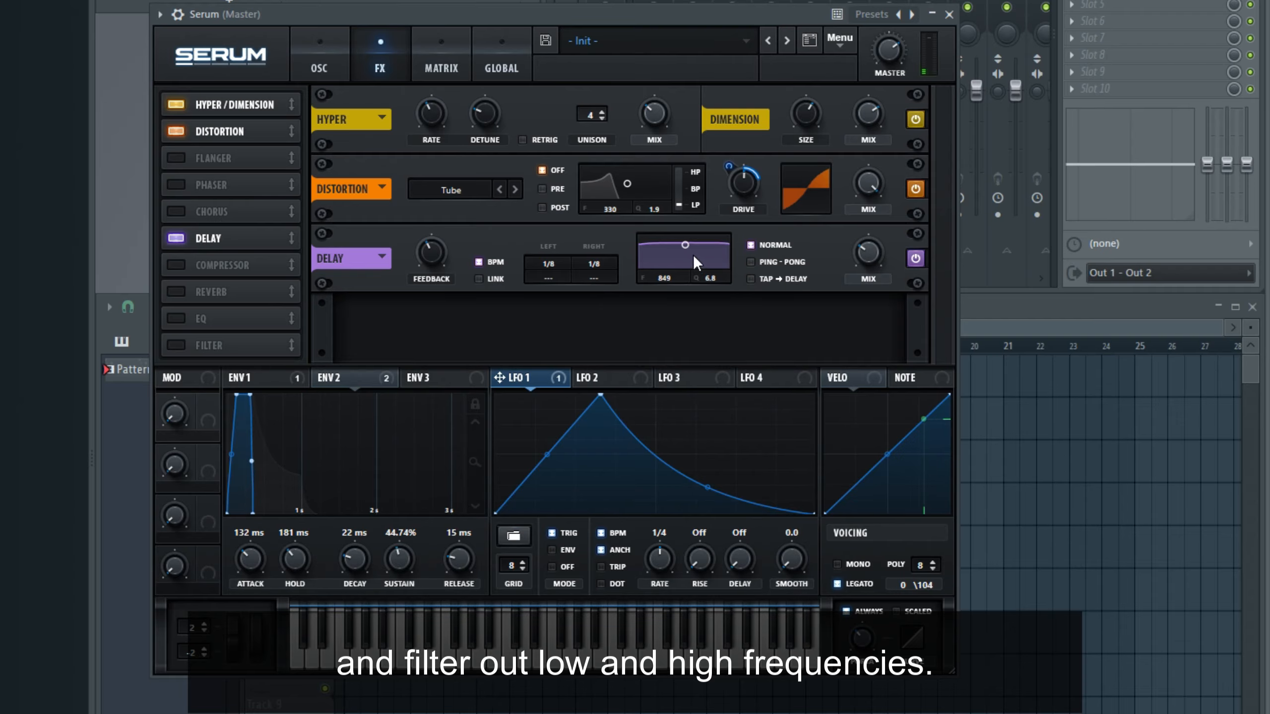
drag(682, 249, 681, 286)
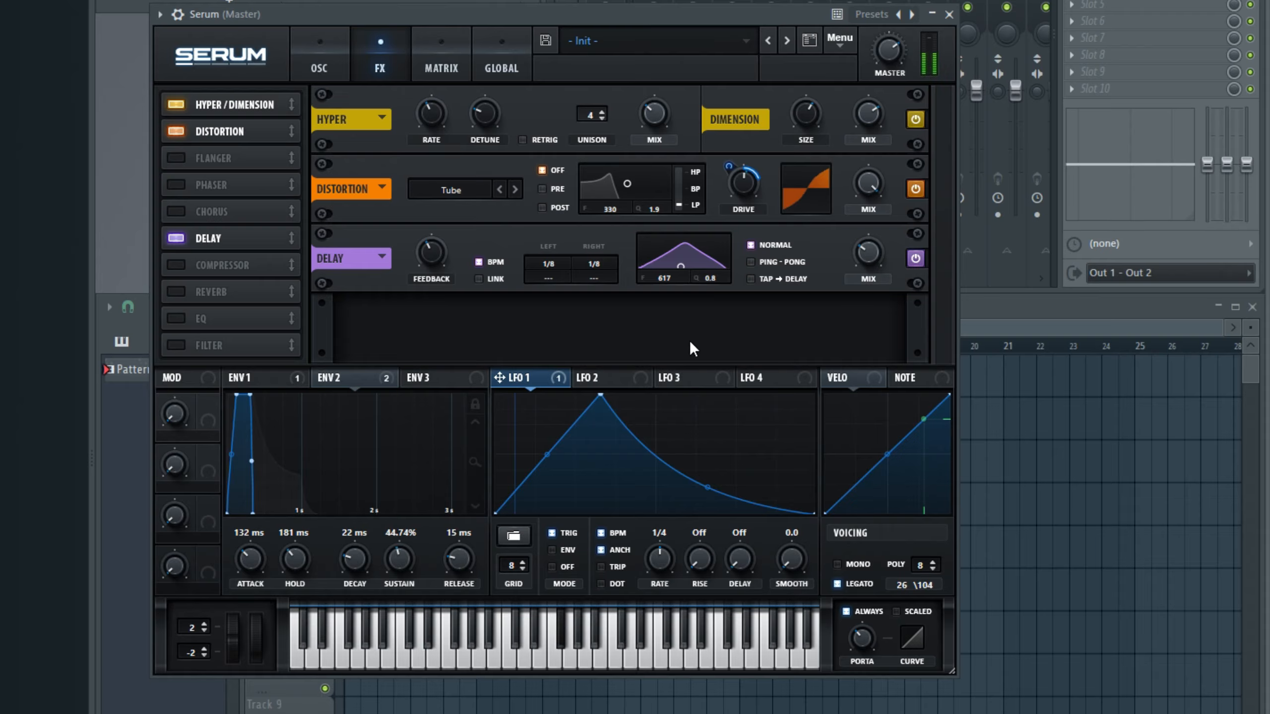
Step: Enable the Reverb effect and switch it to Plate mode
click(176, 293)
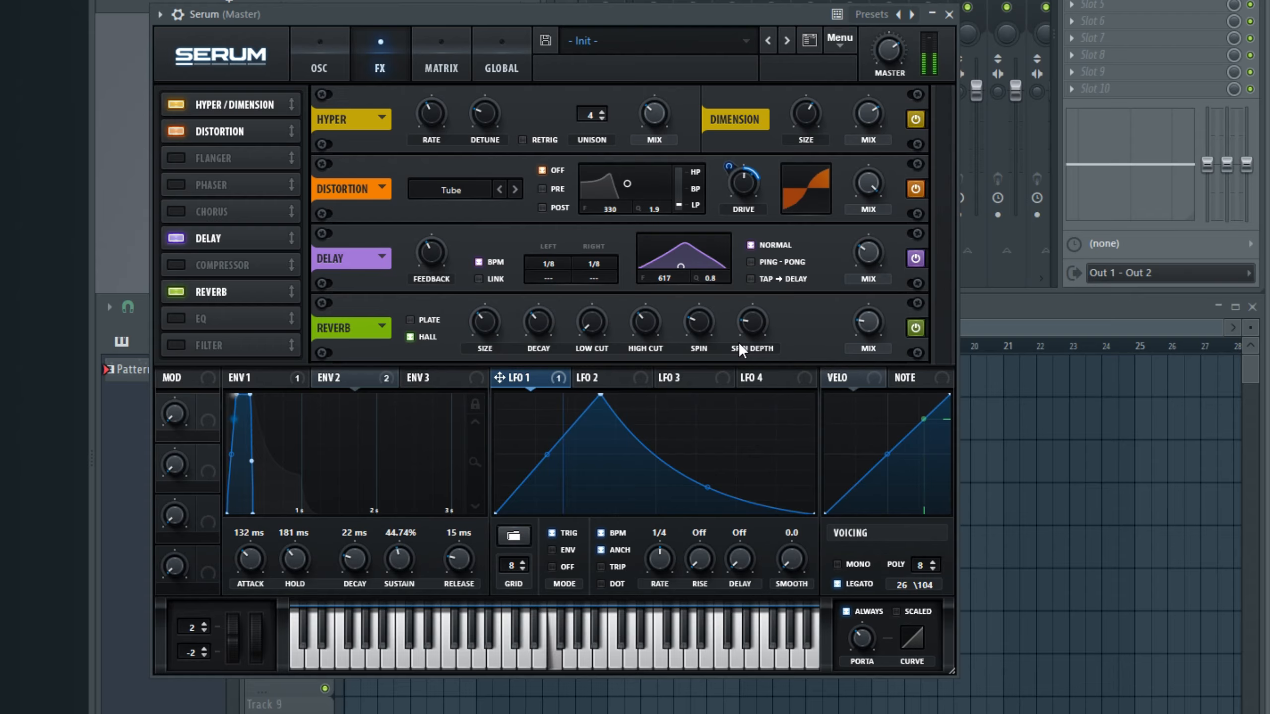
click(409, 319)
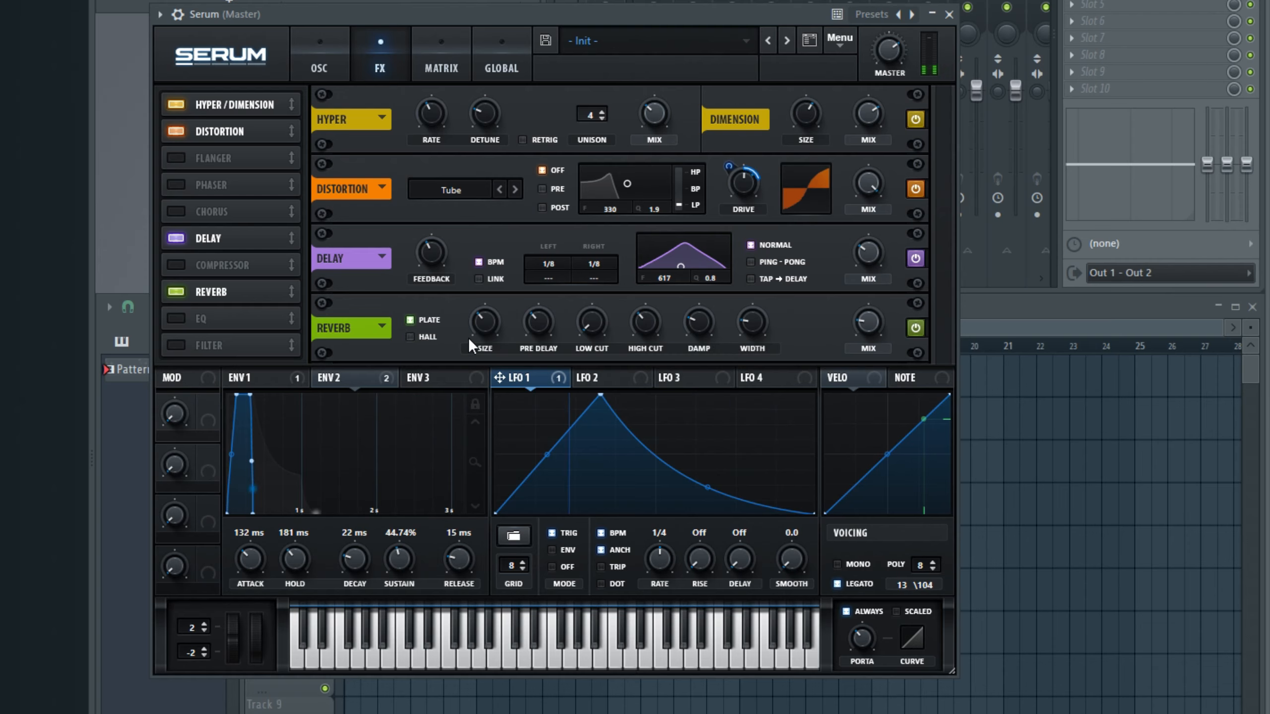
Step: Enable the EQ effect with cut filters on both bands, set the low frequency to 165 Hz, lower its Q and raise the high frequency
click(182, 319)
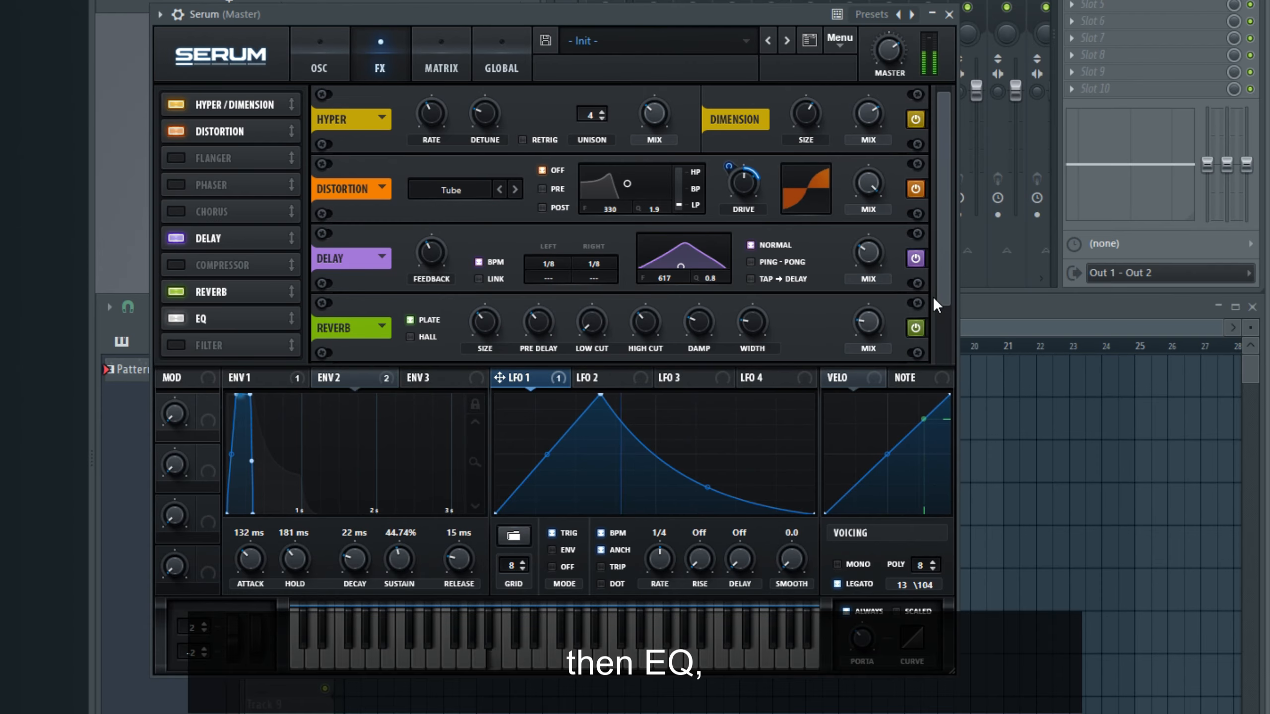
scroll(943, 341, down, 2)
scroll(943, 354, down, 1)
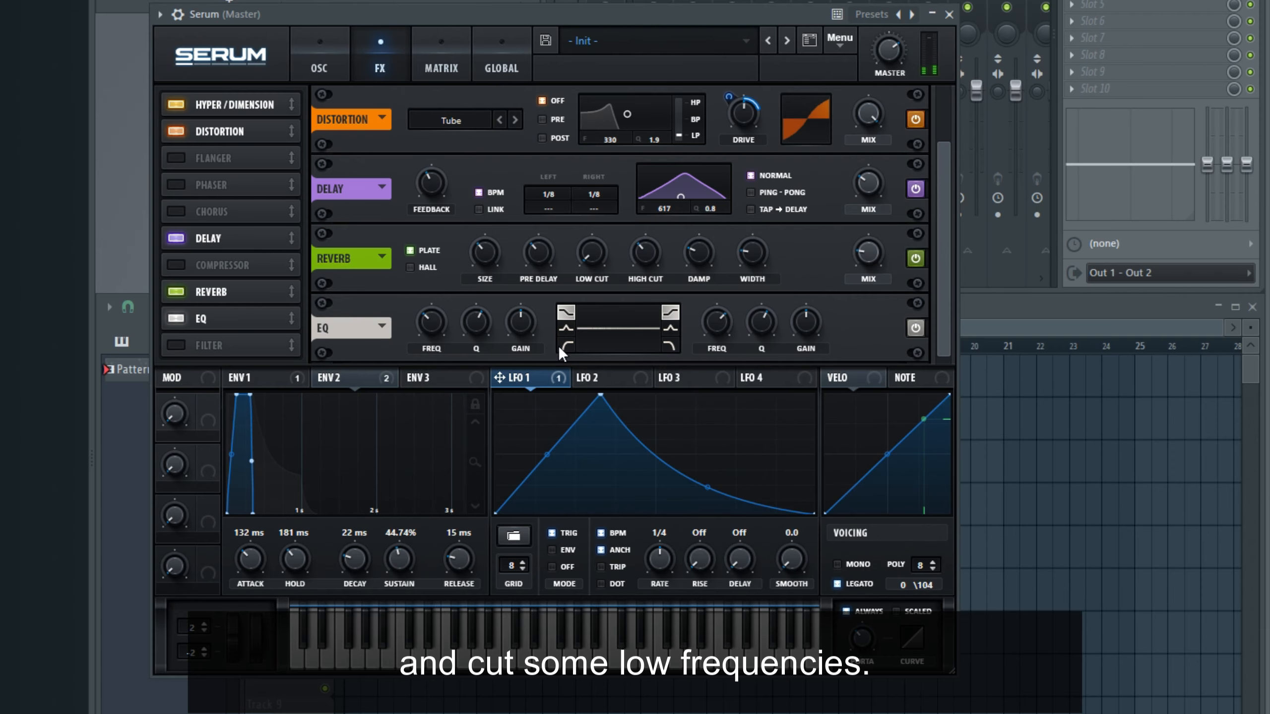
click(670, 345)
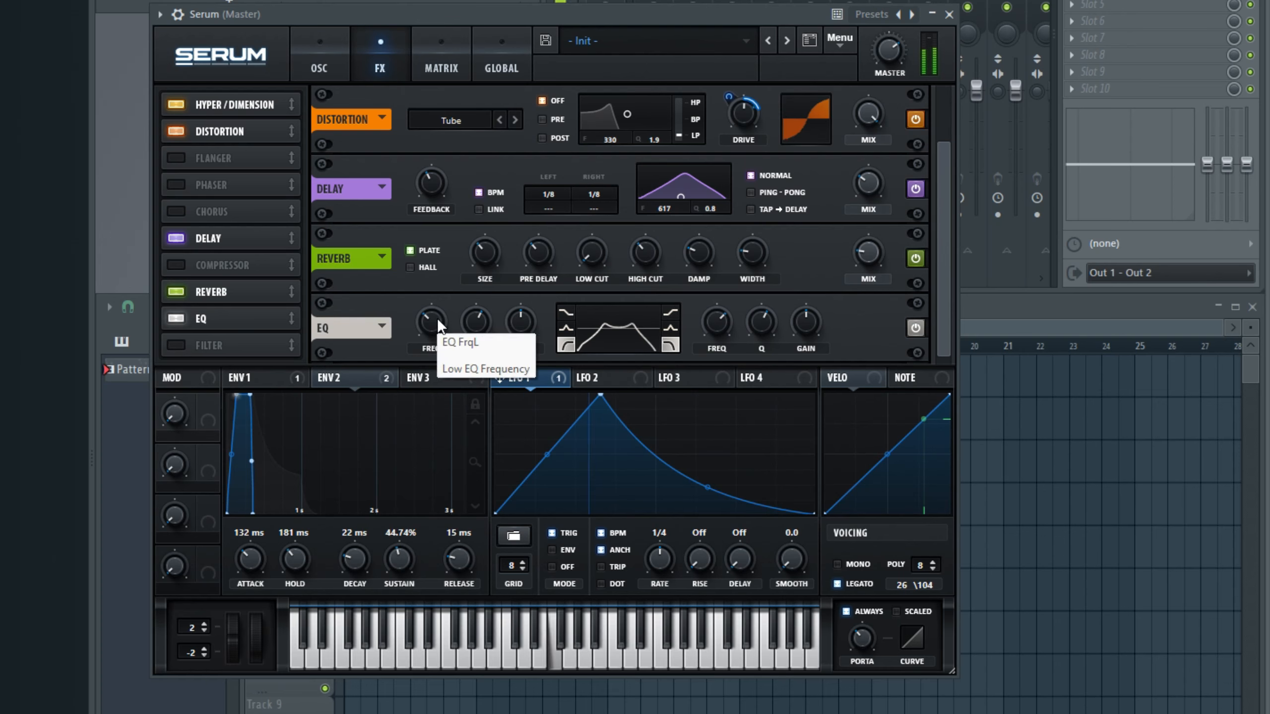
drag(432, 318, 431, 326)
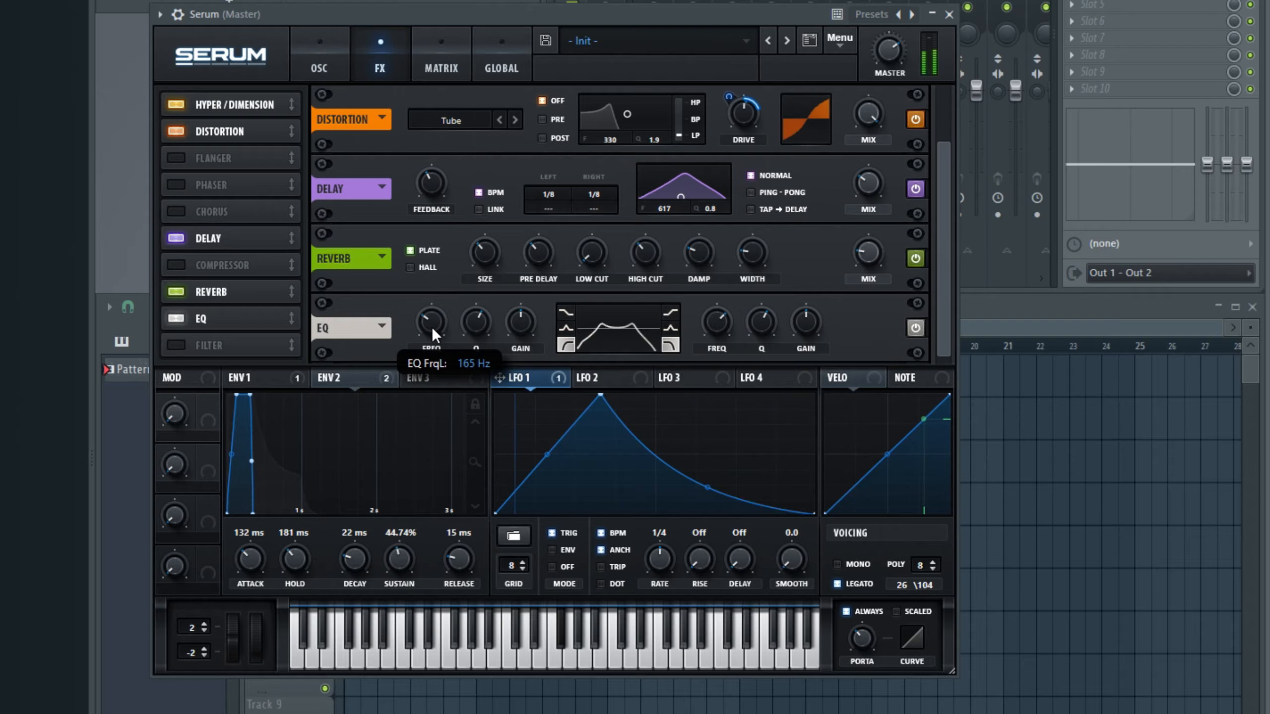
drag(470, 327, 480, 354)
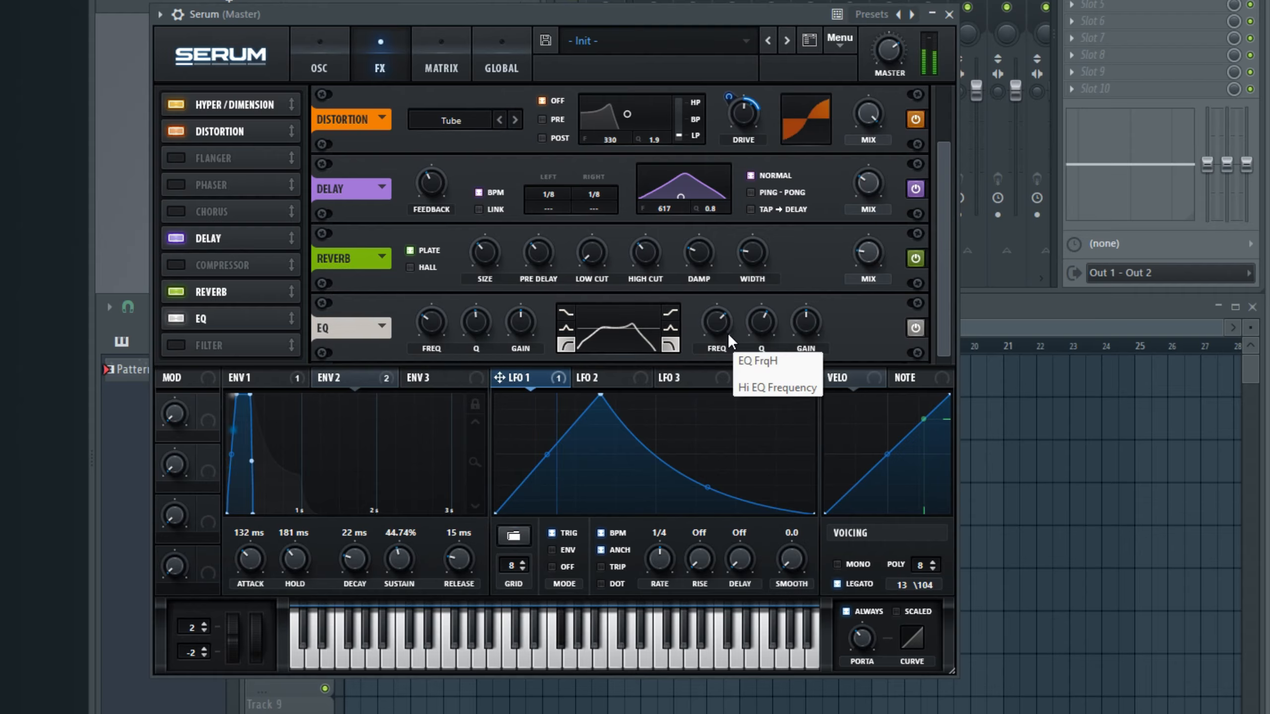
drag(728, 334, 702, 250)
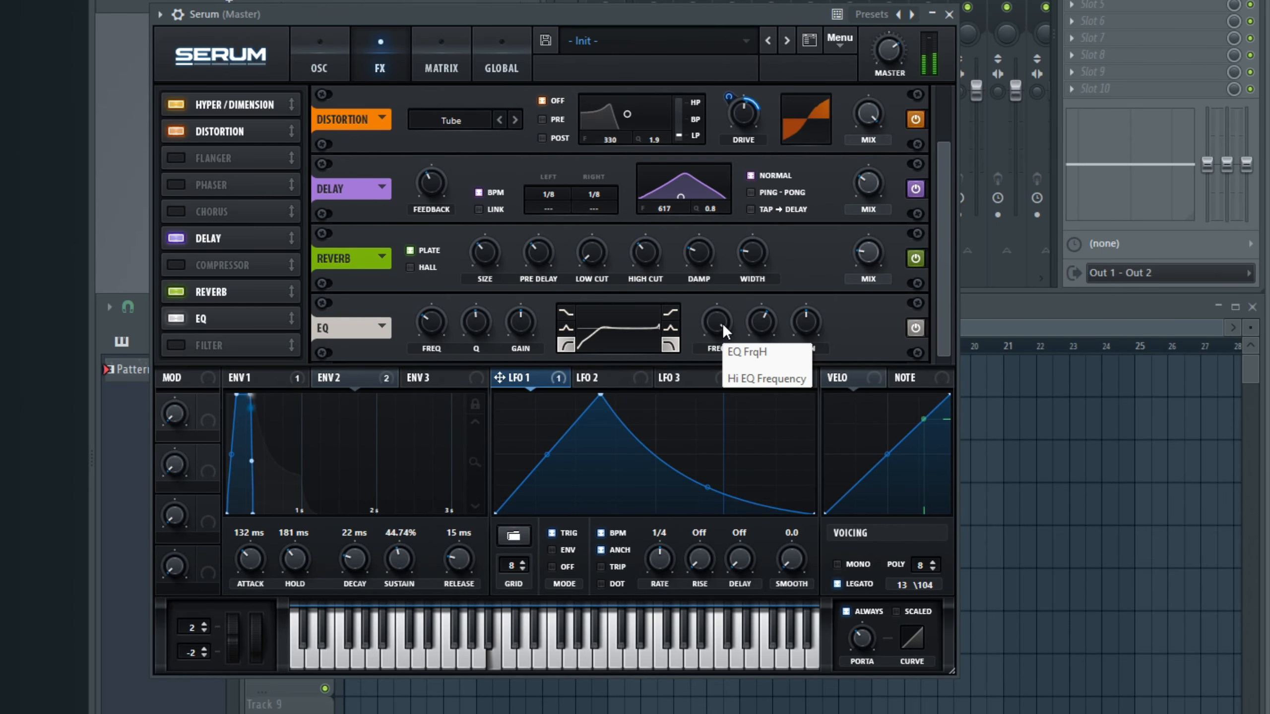
Step: Route Serum to mixer Insert 1 and load Kickstart 2 there for sidechain compression using its second curve shape
click(315, 42)
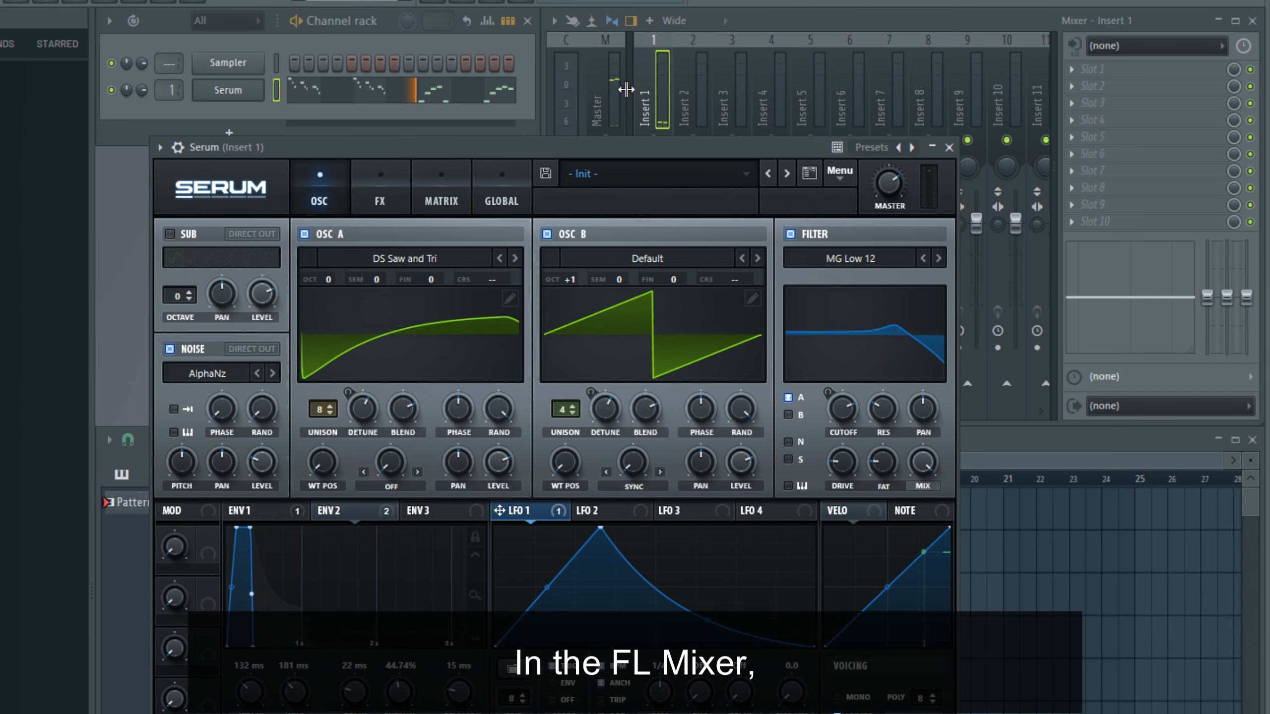
click(671, 94)
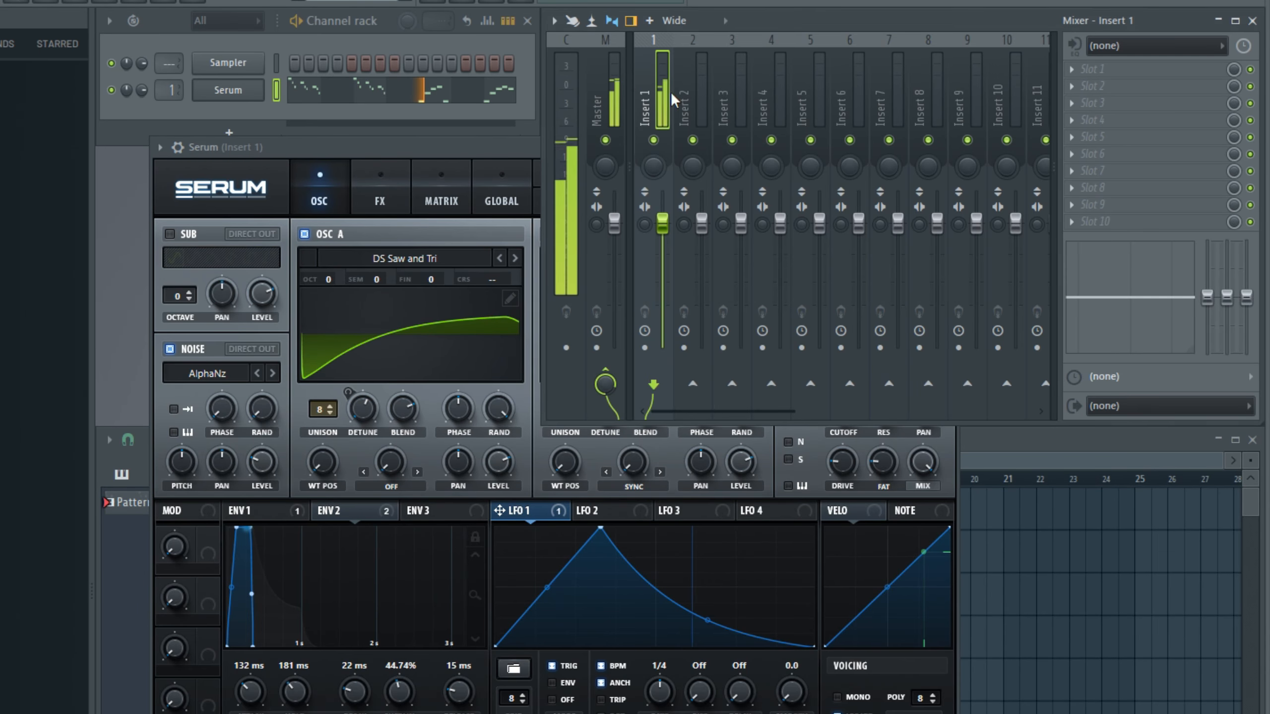
click(1072, 70)
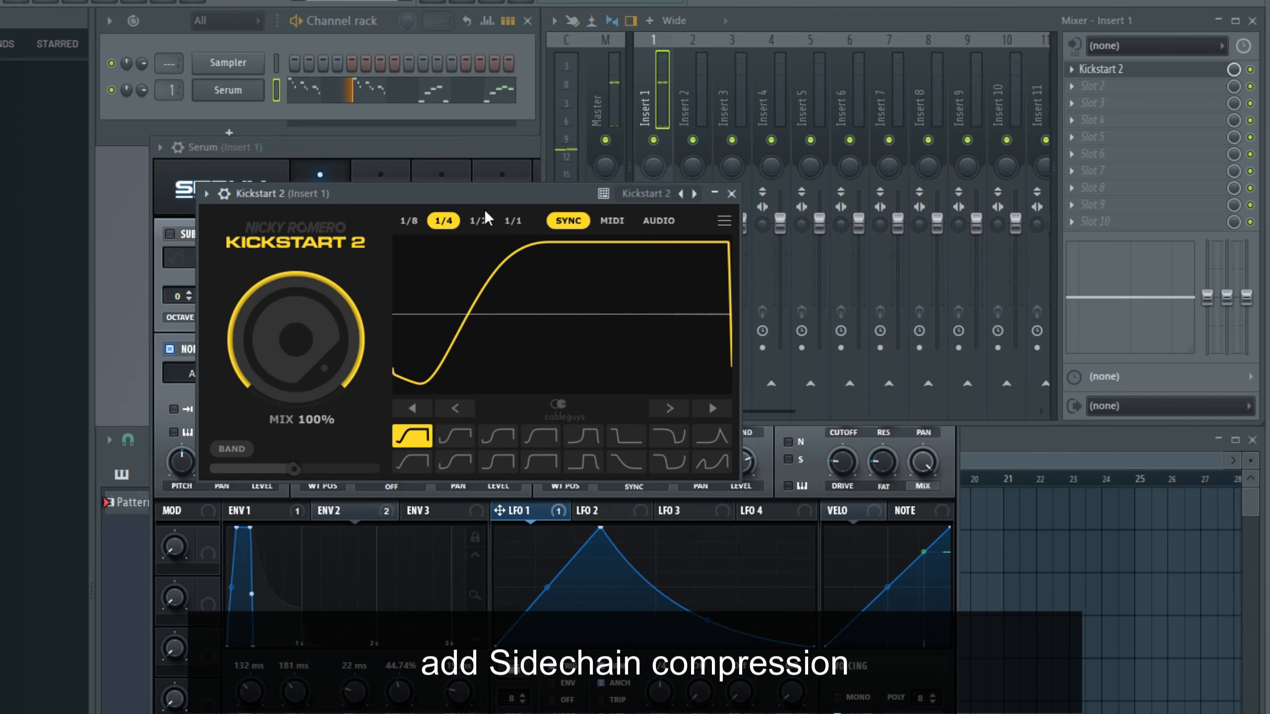
click(478, 220)
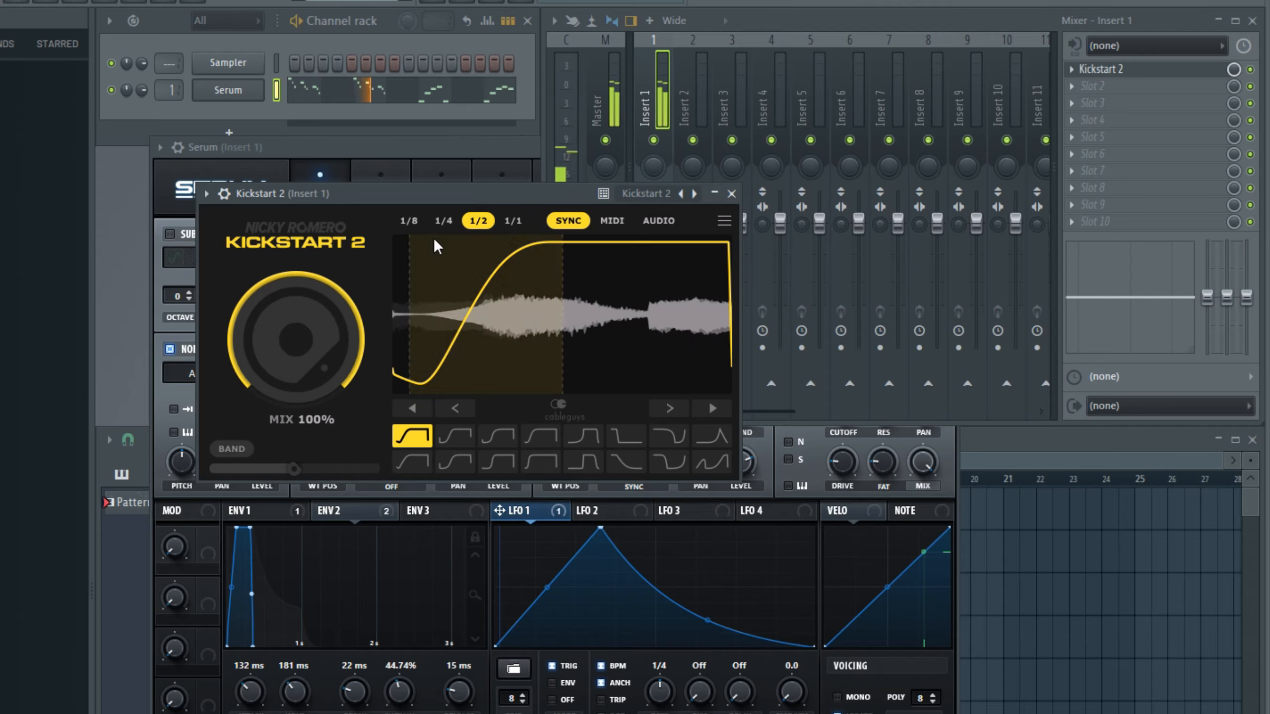
click(455, 435)
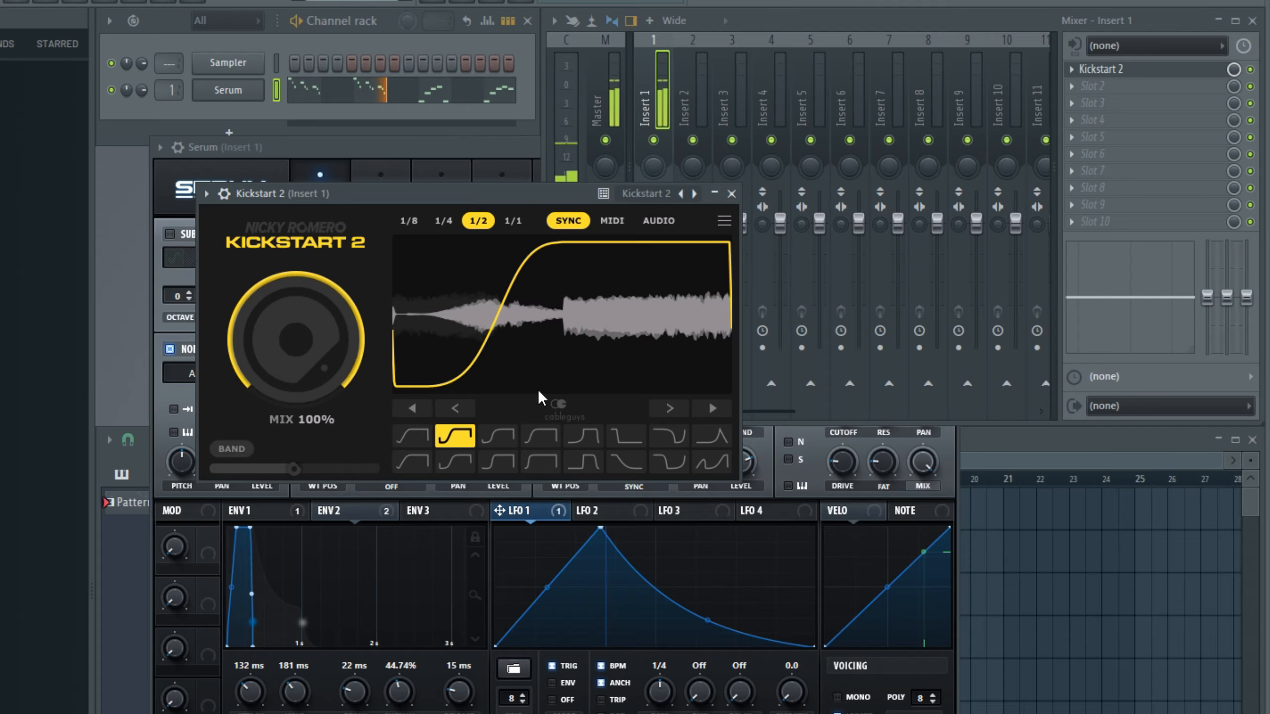
click(731, 193)
Step: Add ValhallaVintageVerb before Kickstart 2 on Insert 1 and load its technostab preset
scroll(1090, 71, down, 1)
right_click(1074, 75)
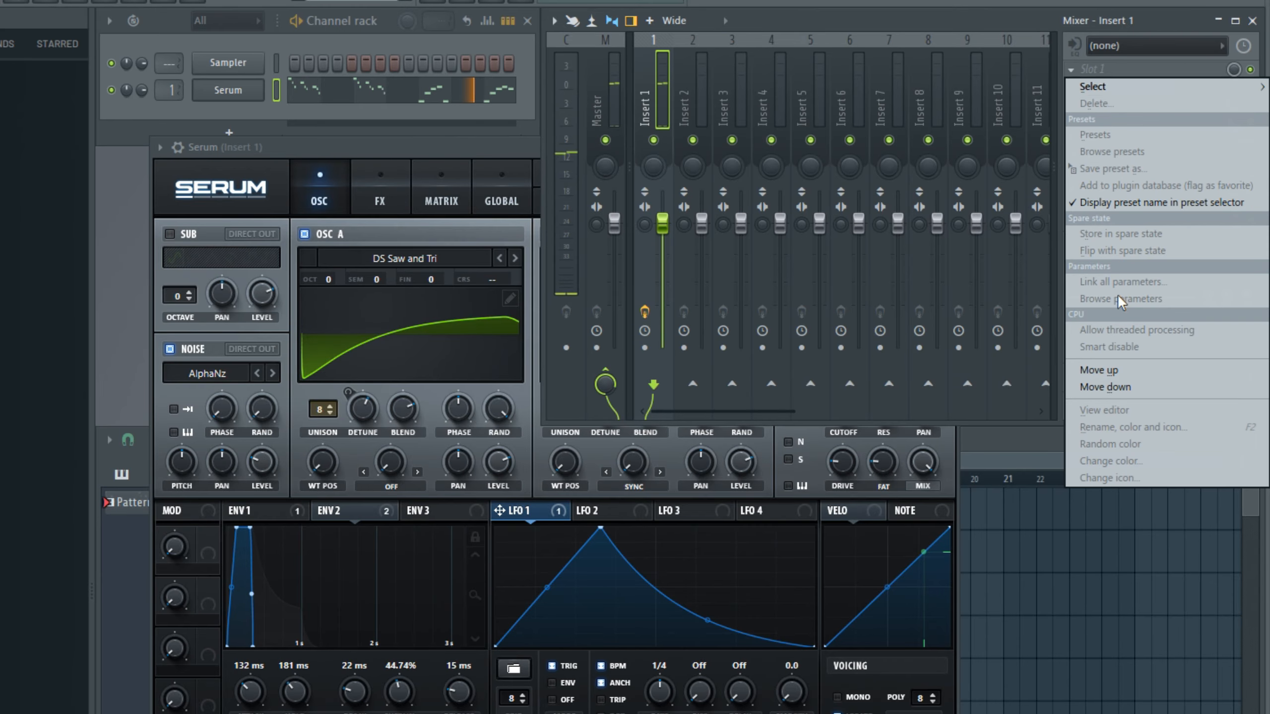
mouse_move(1130, 89)
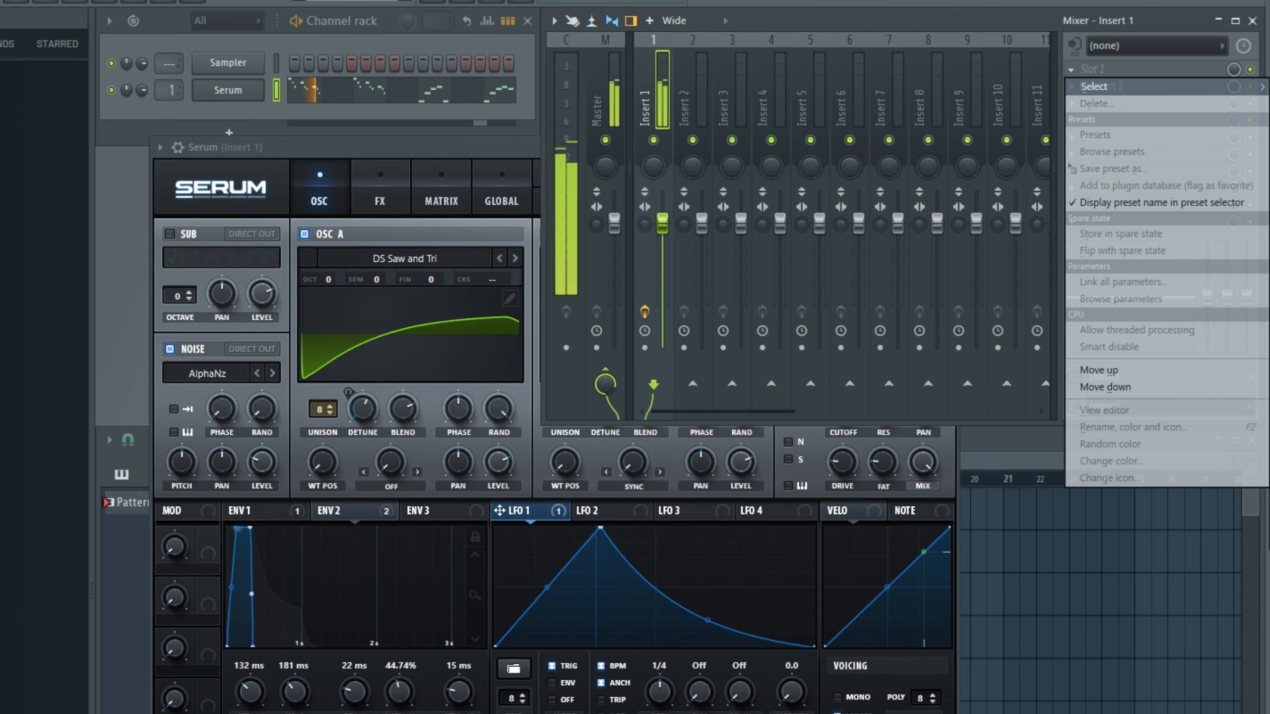
click(1268, 322)
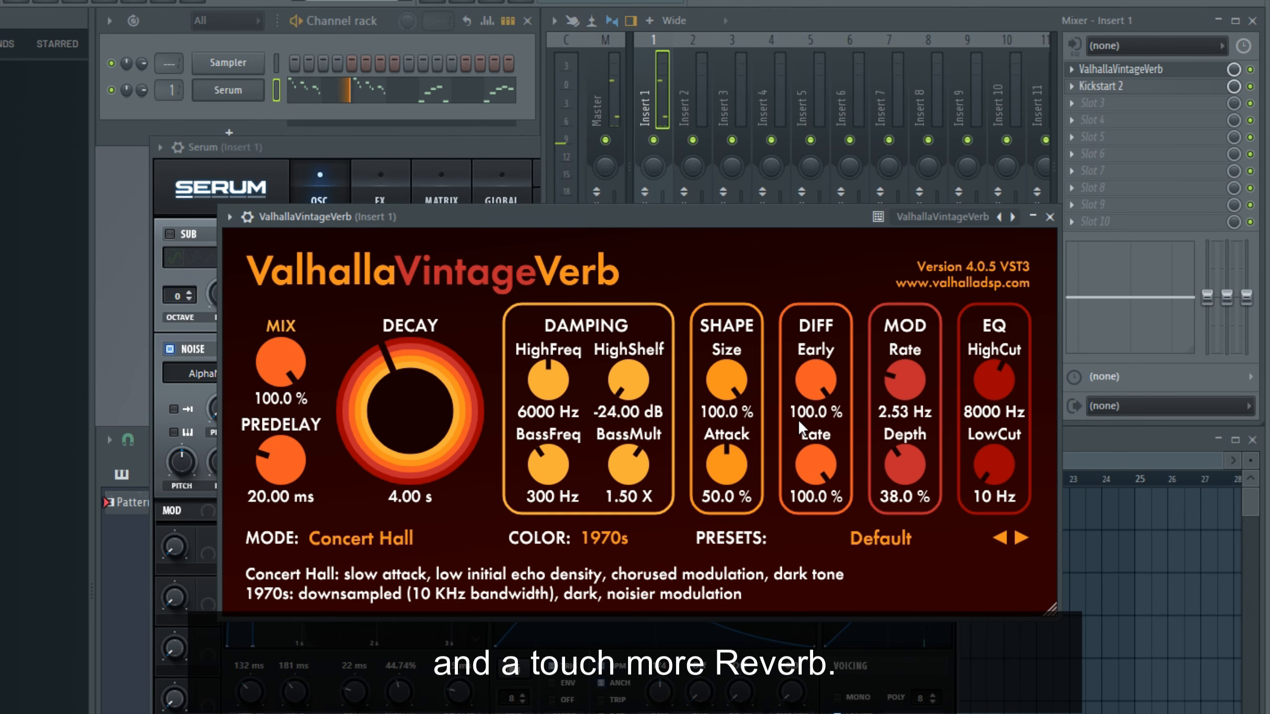
click(870, 545)
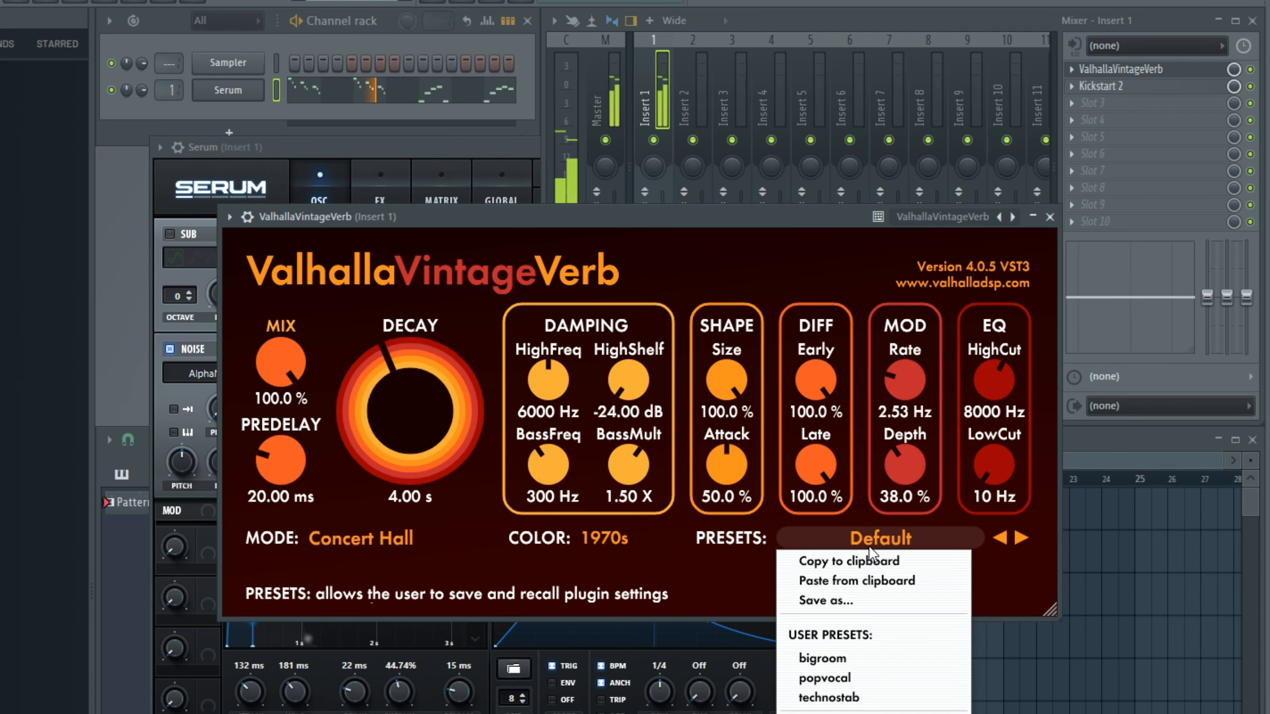
click(843, 700)
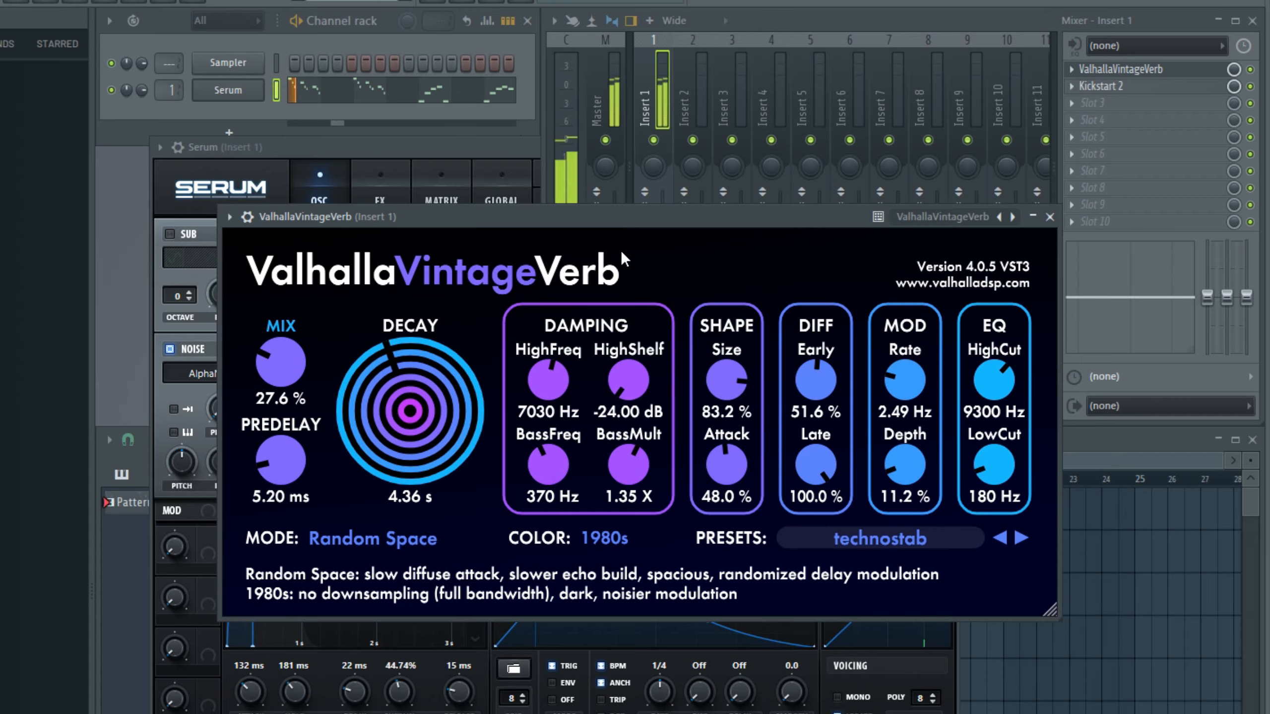
click(1049, 218)
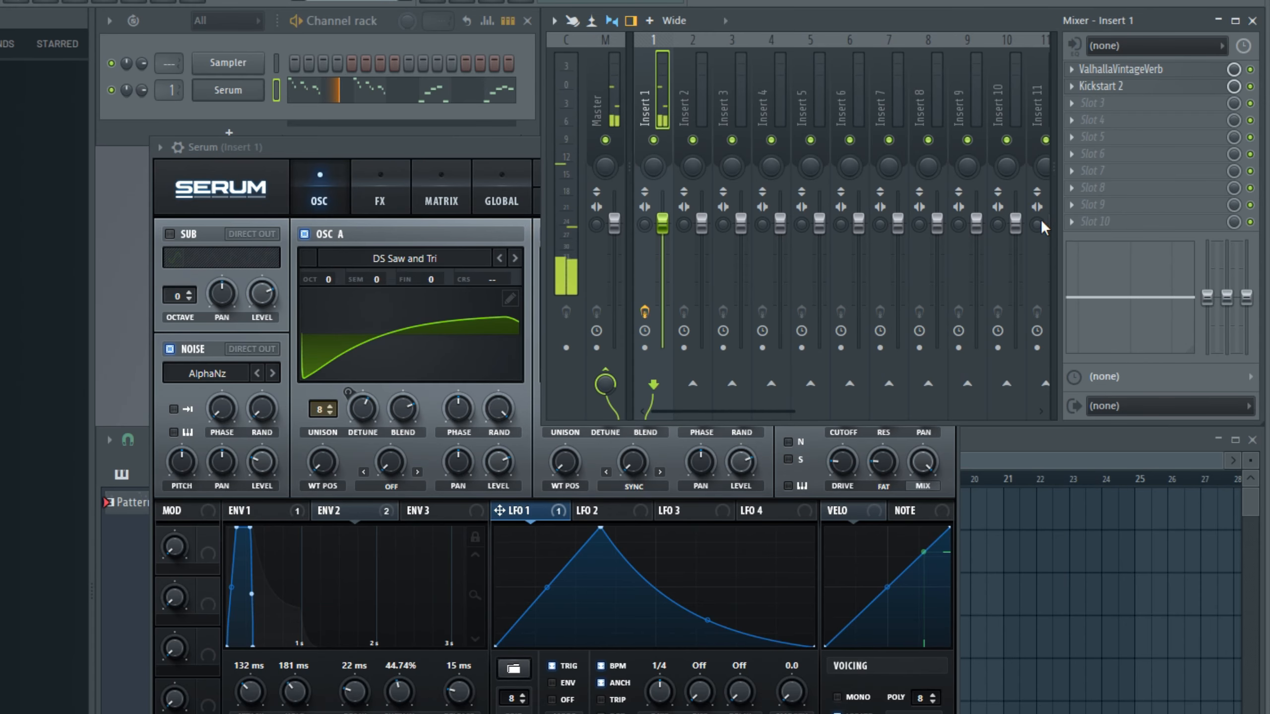
Step: Mute the main lead track in the playlist and play the original instruments audio to compare the sounds
click(478, 150)
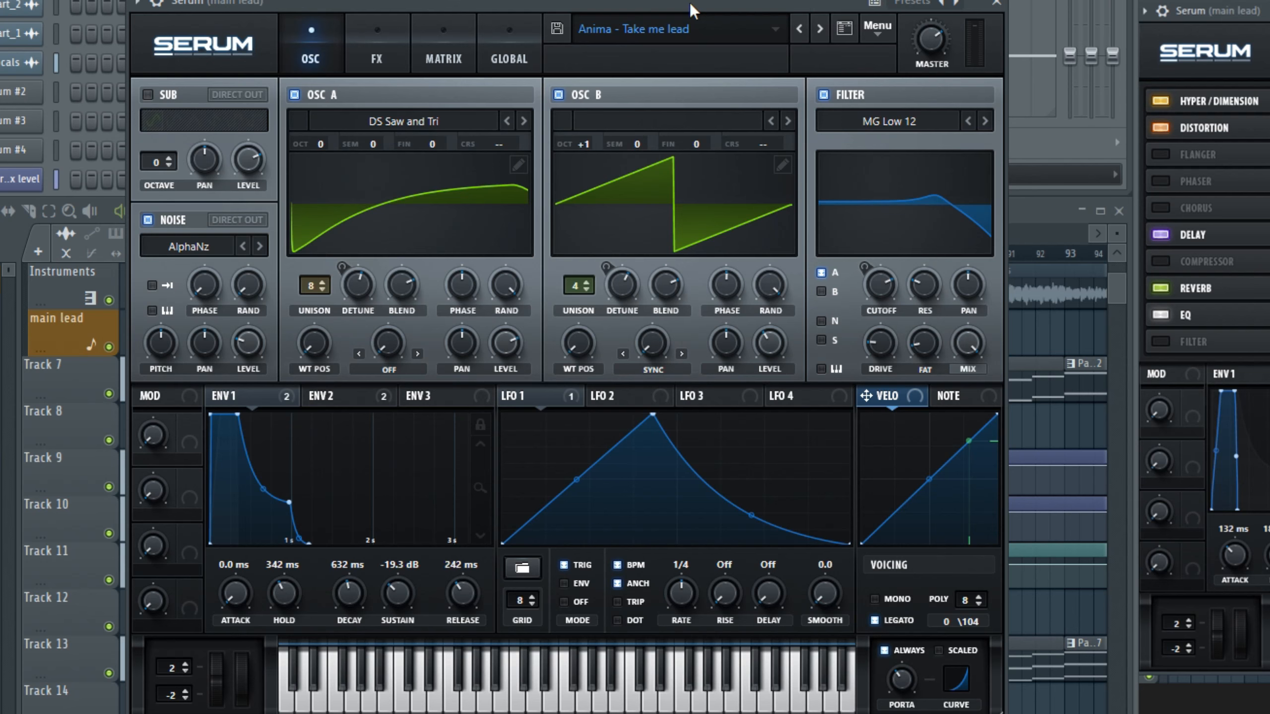
click(1023, 219)
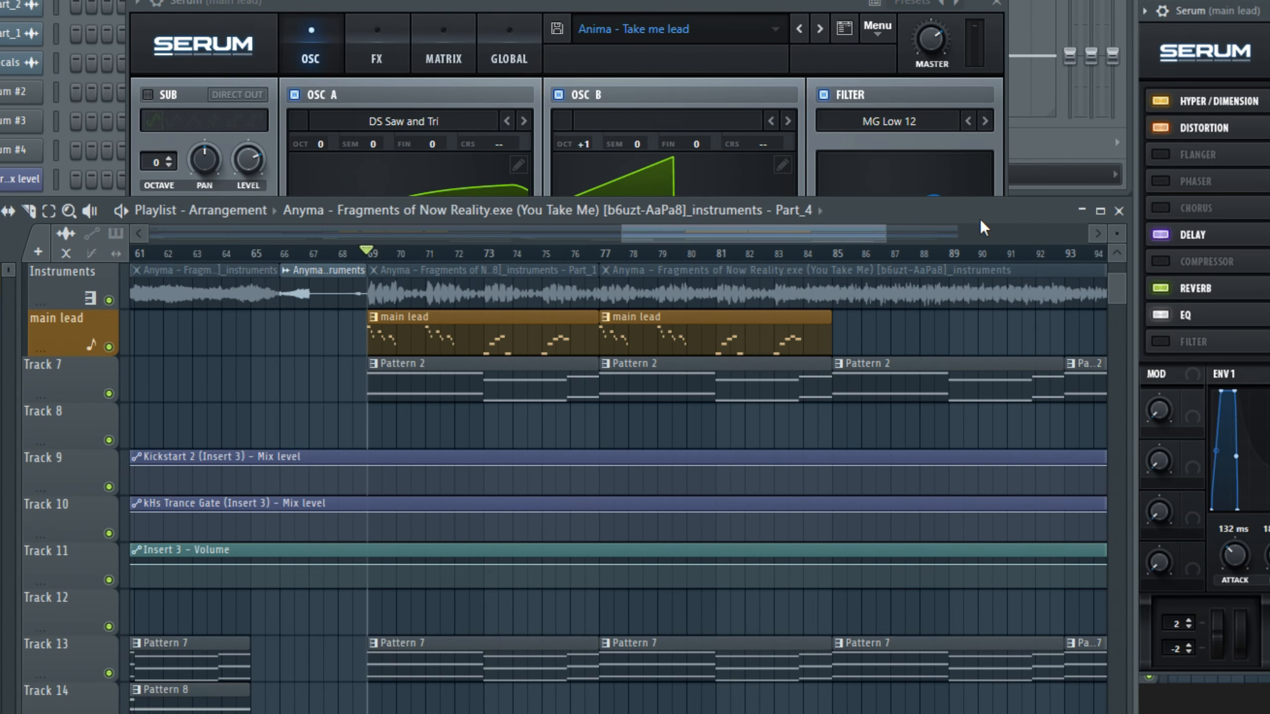
click(110, 347)
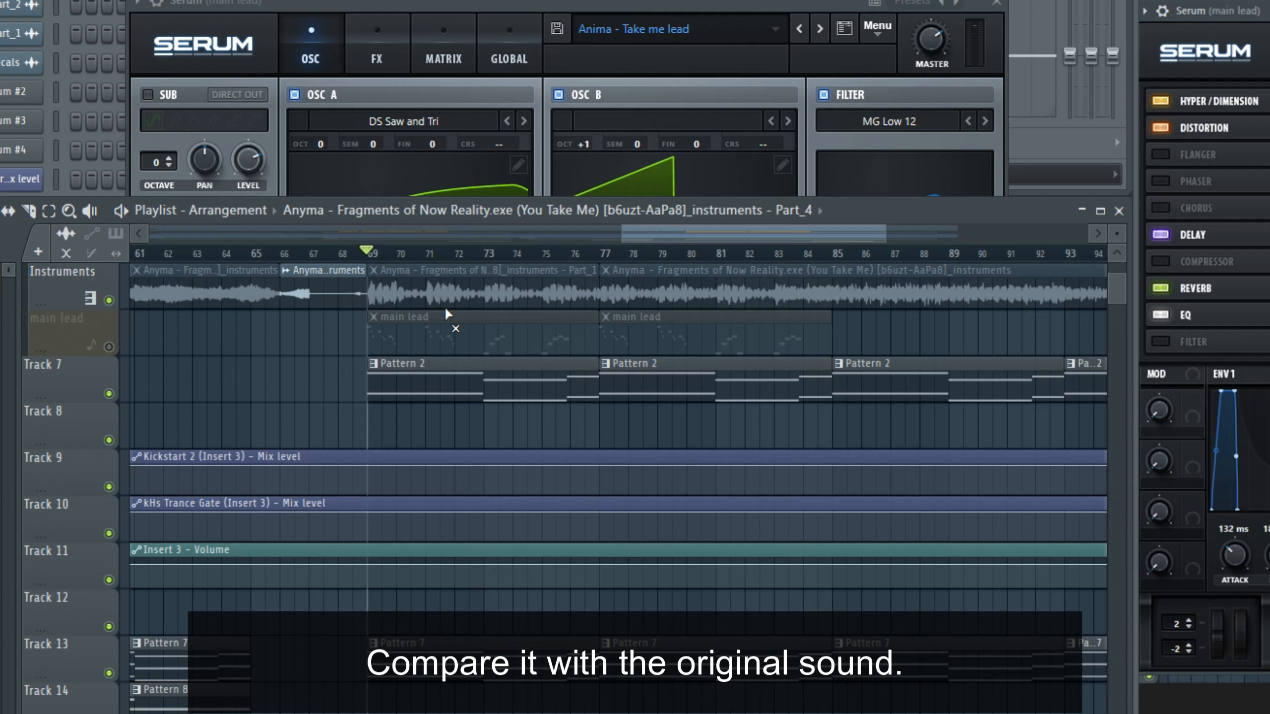
click(439, 297)
key(space)
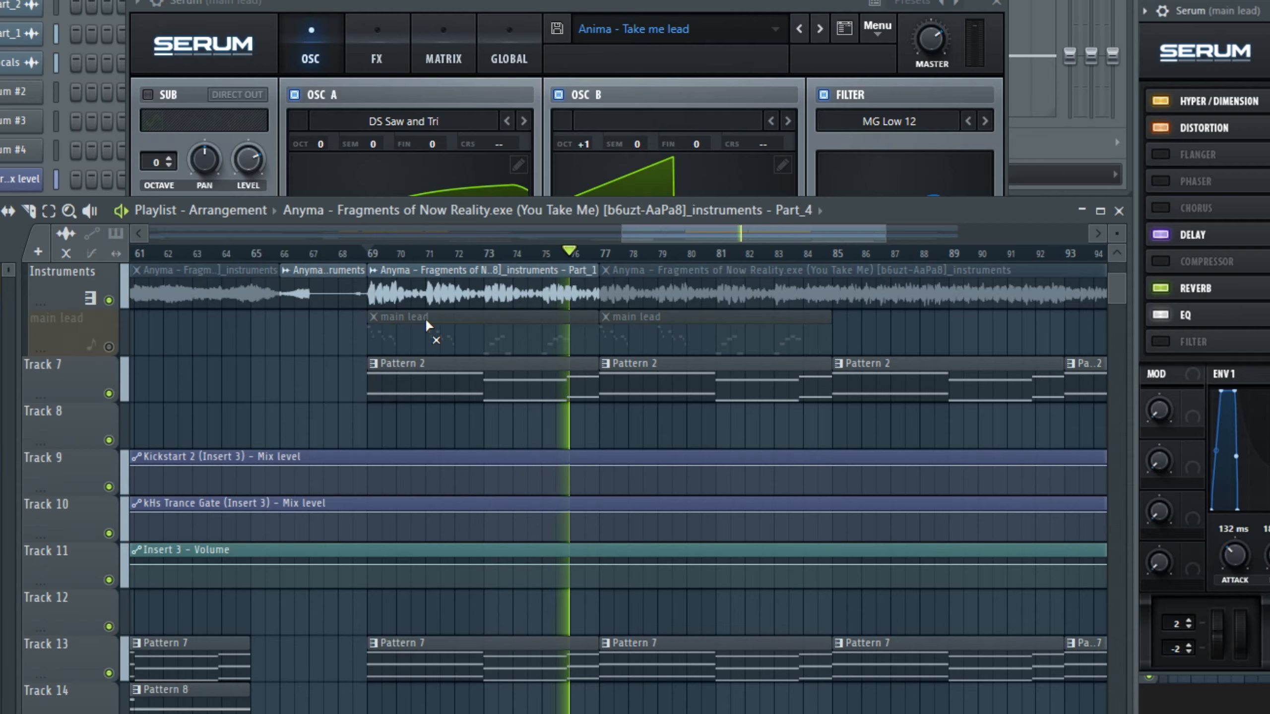
key(space)
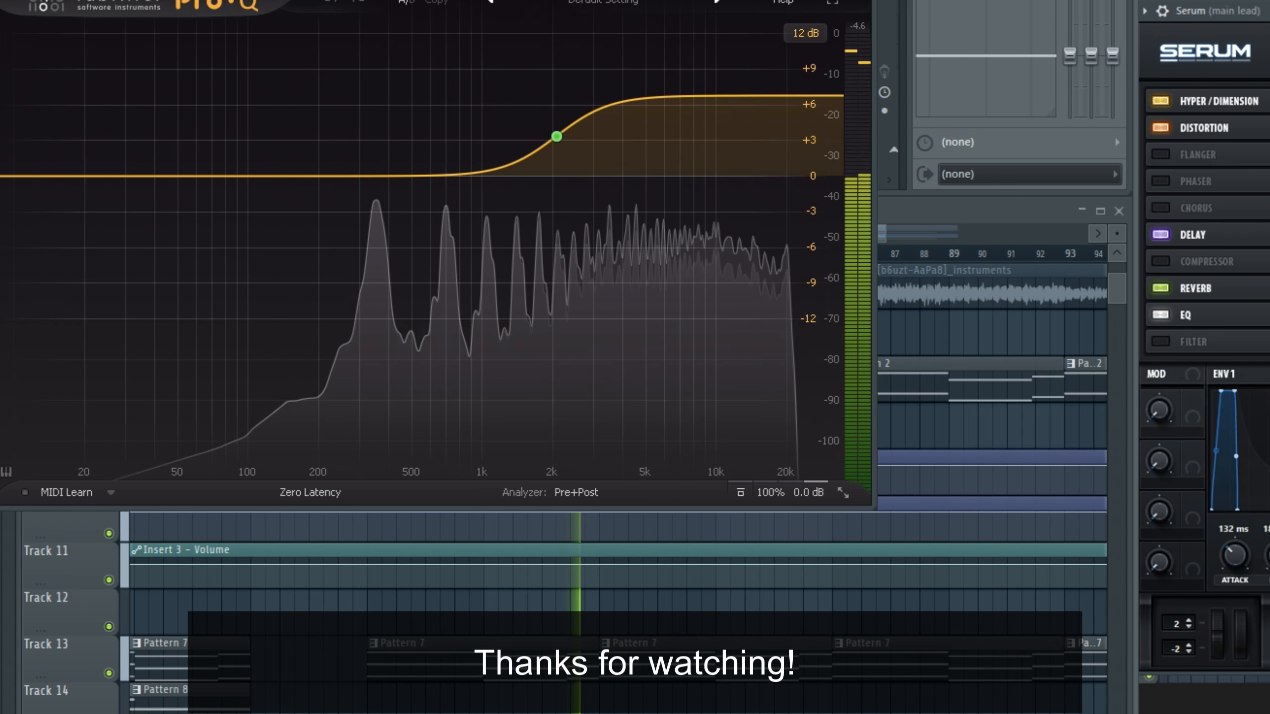
key(space)
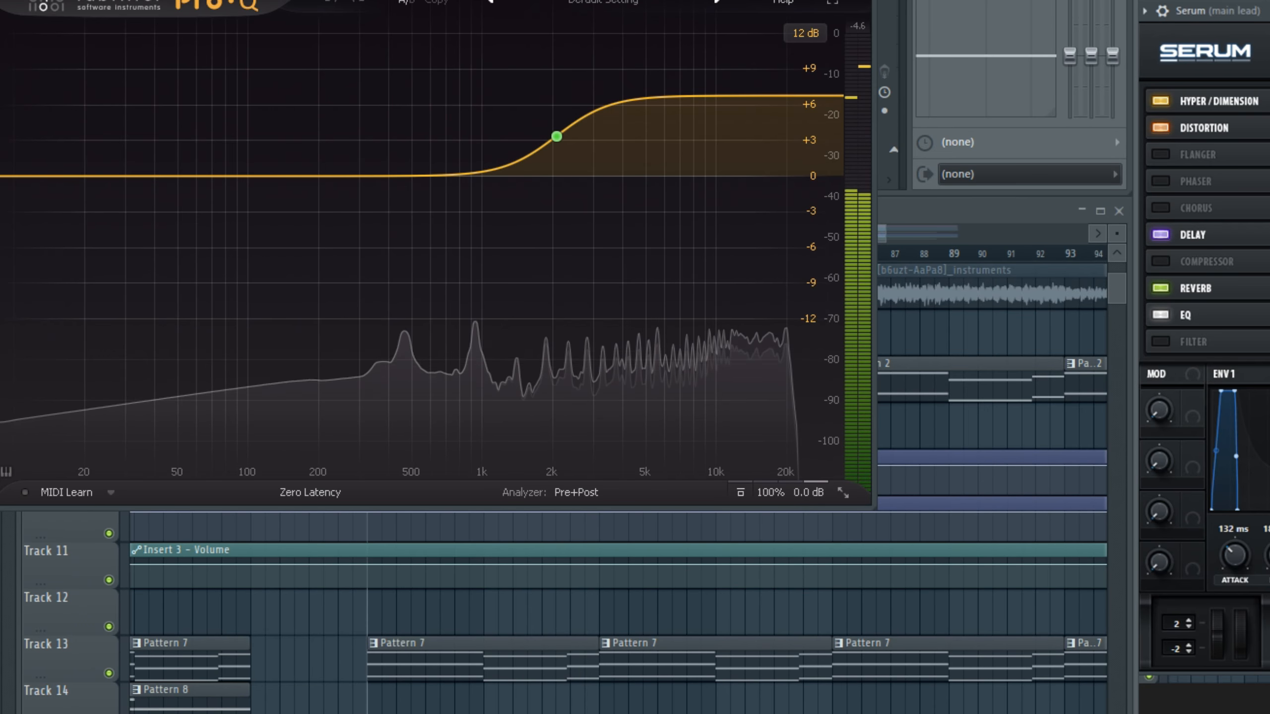